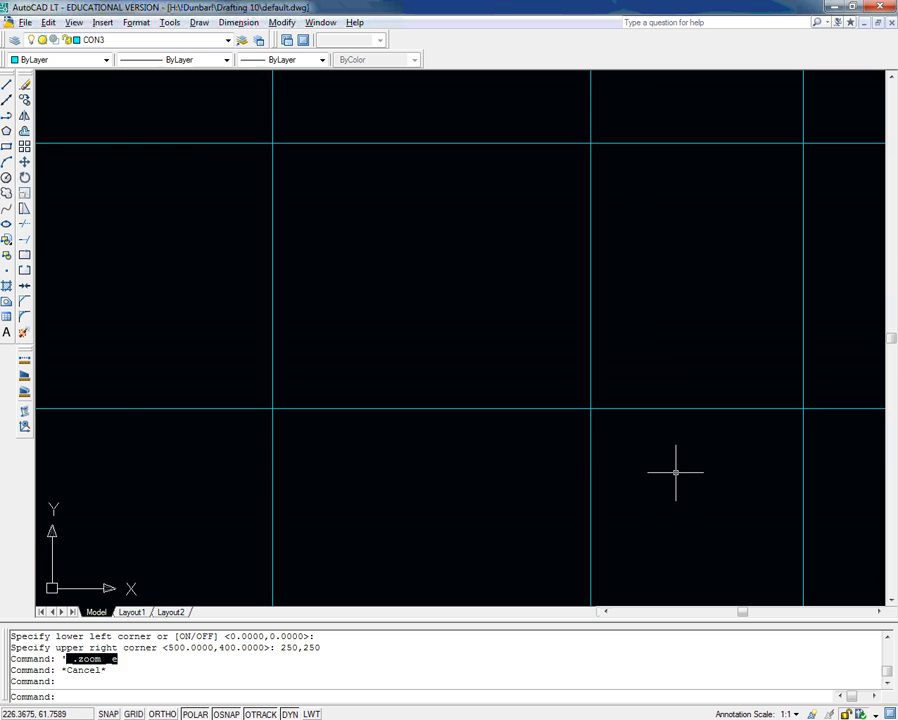
# Step: Erase all existing construction lines and draw a vertical construction line near the middle of the drawing area on layer CON3
pyautogui.press('Delete')
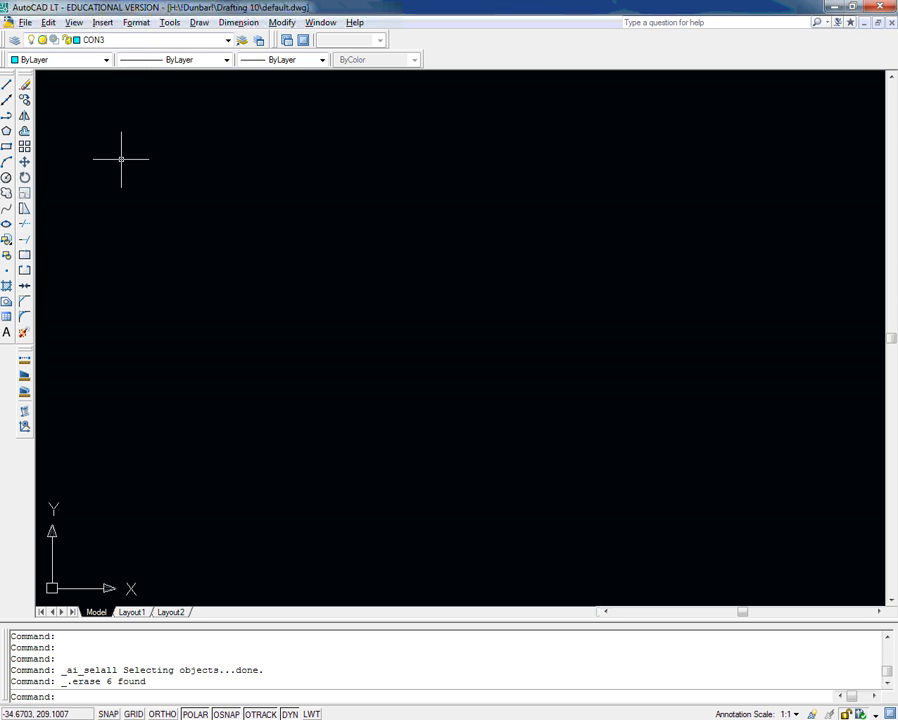
pyautogui.click(8, 100)
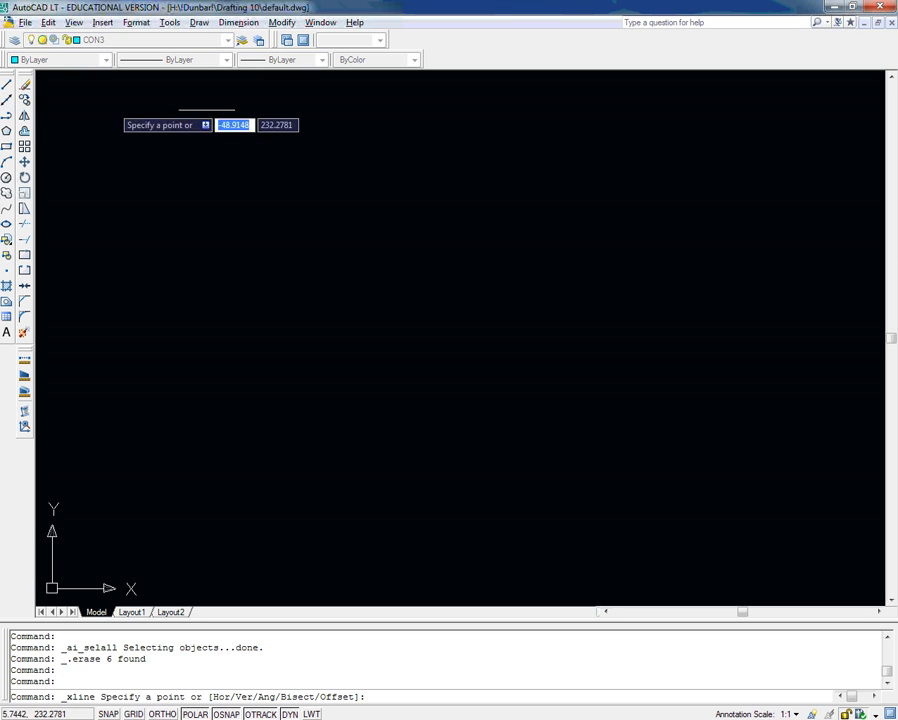
pyautogui.click(432, 93)
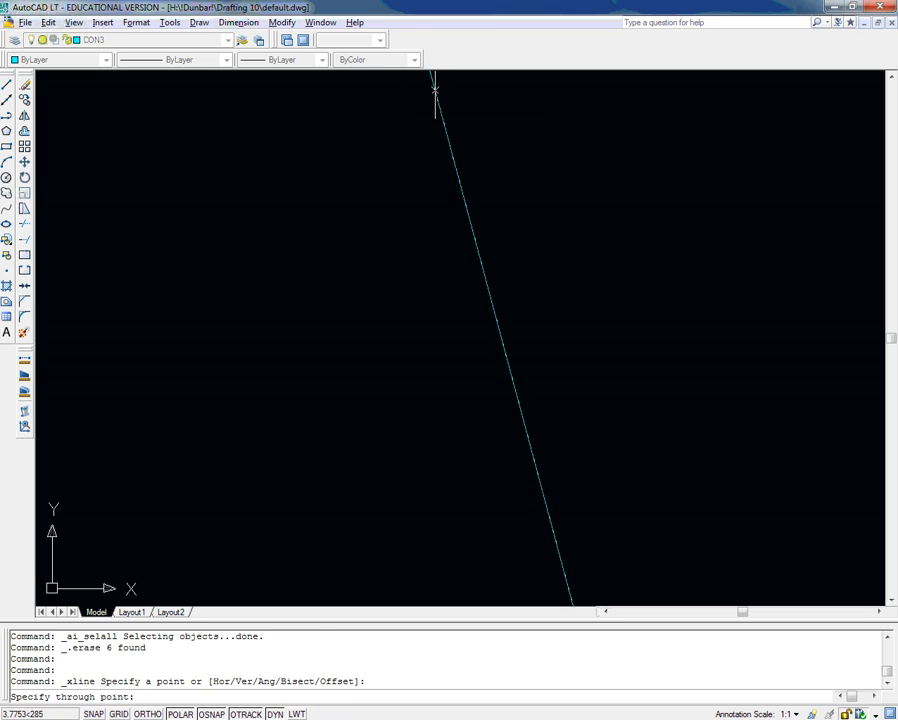
pyautogui.click(433, 416)
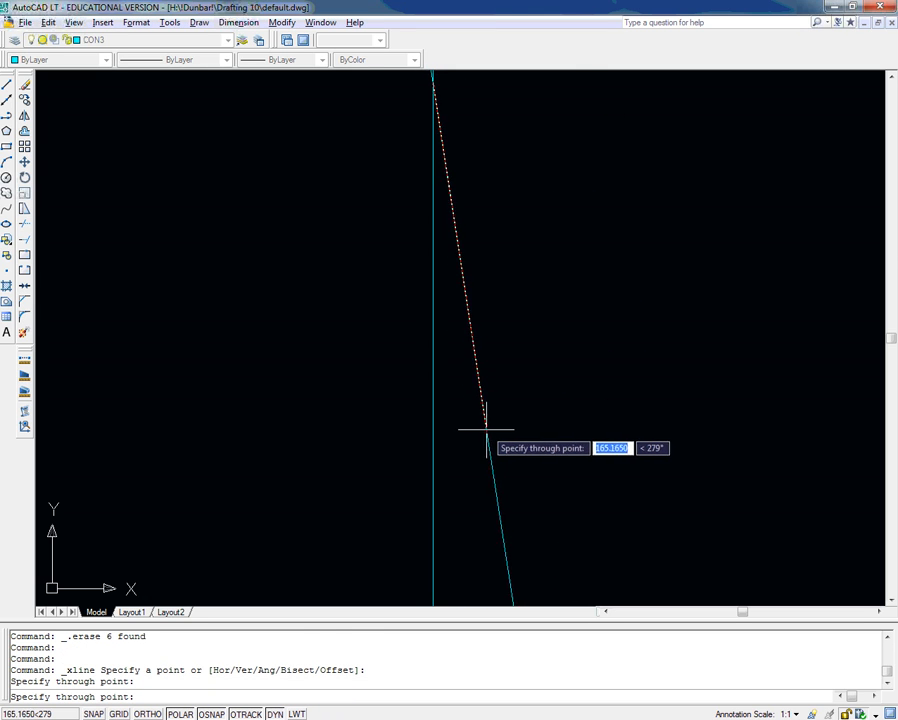
pyautogui.press('Escape')
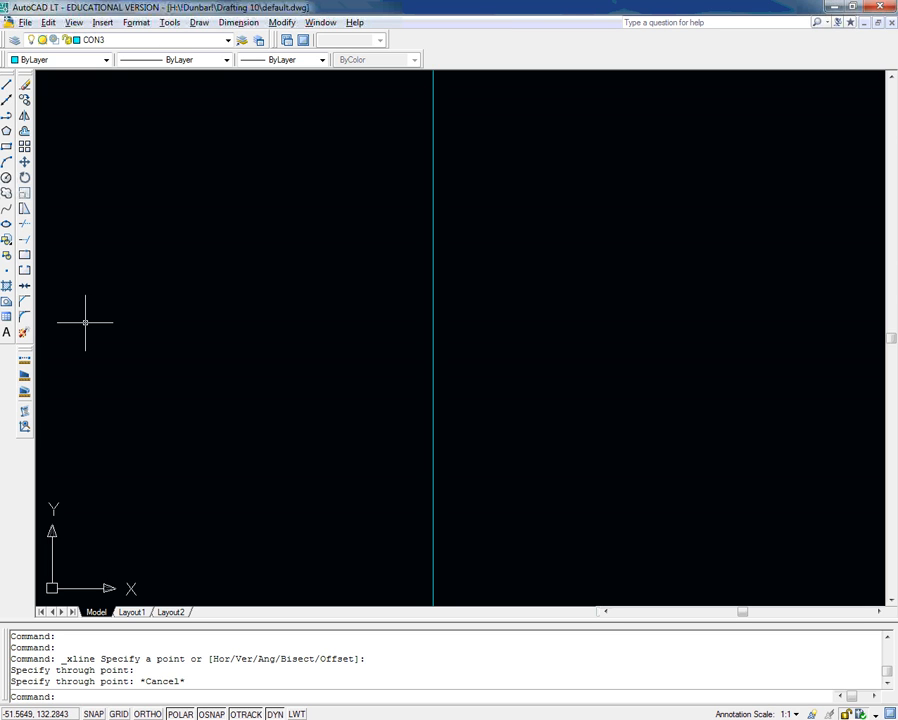
# Step: Draw a horizontal construction line crossing the vertical one near the middle of the drawing area
pyautogui.press('Return')
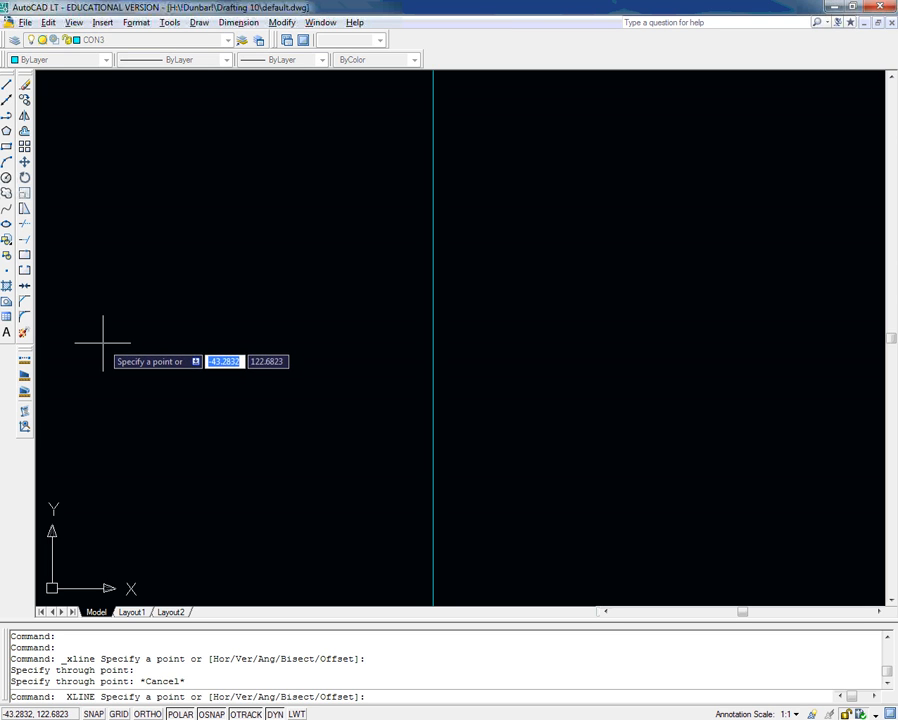
pyautogui.click(91, 343)
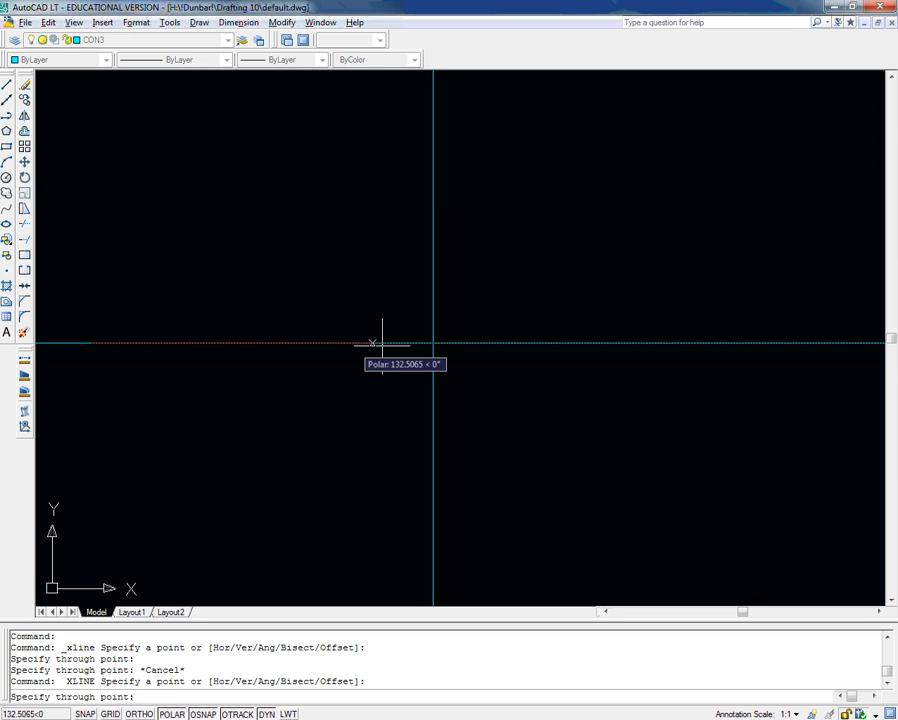
pyautogui.click(669, 343)
pyautogui.press('Escape')
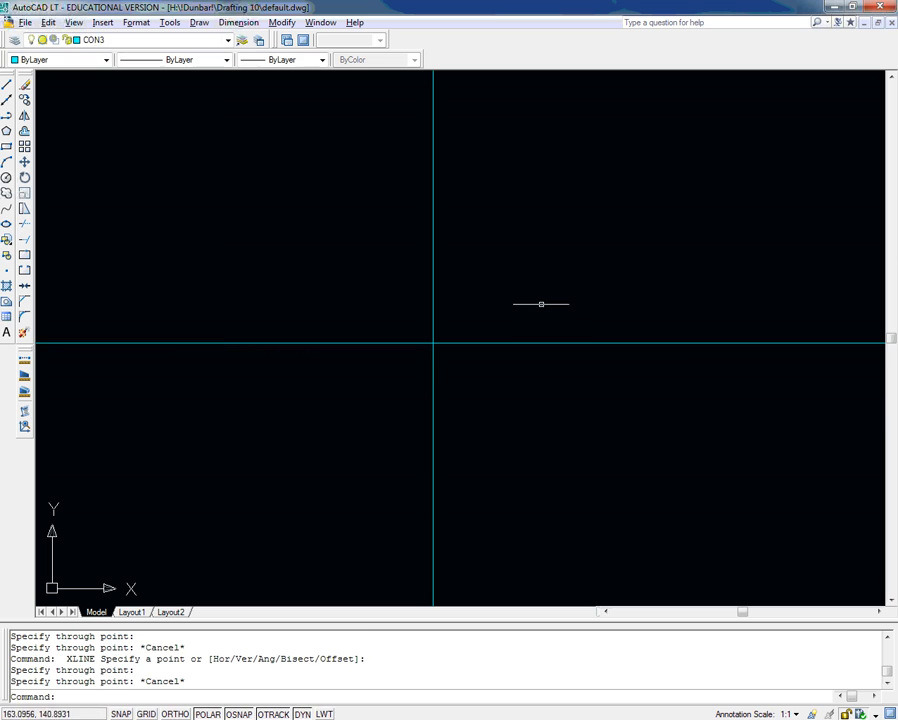
pyautogui.moveTo(526, 286)
pyautogui.mouseDown(button='middle')
pyautogui.moveTo(446, 330)
pyautogui.moveTo(462, 286)
pyautogui.moveTo(564, 267)
pyautogui.moveTo(530, 265)
pyautogui.moveTo(541, 248)
pyautogui.moveTo(530, 268)
pyautogui.mouseUp(button='middle')
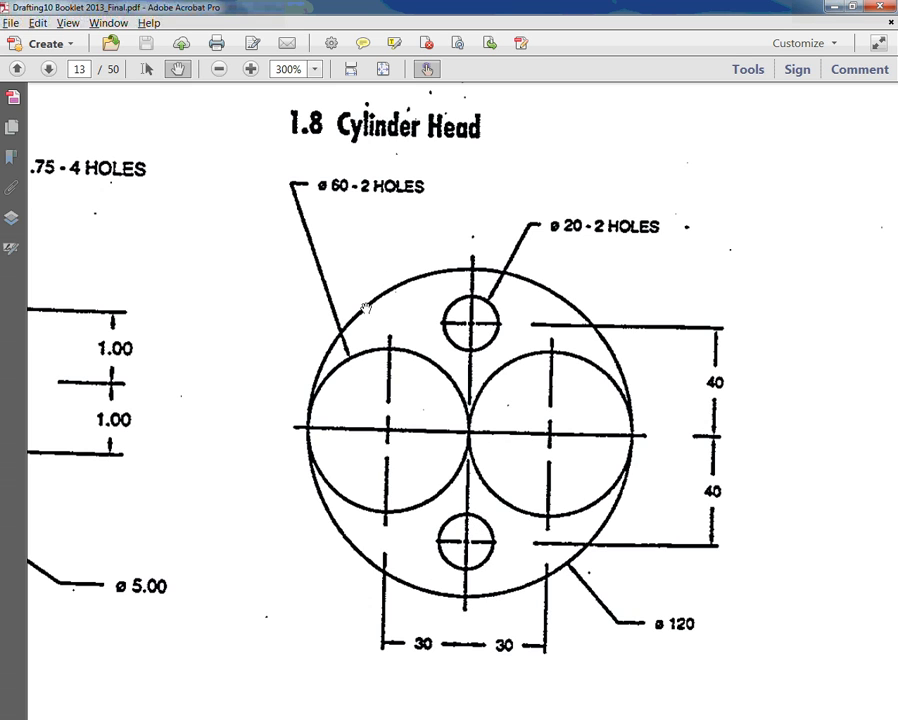
# Step: Return from the Cylinder Head drawing in Acrobat to AutoCAD LT and make layer 0 current
pyautogui.moveTo(364, 547); pyautogui.dragTo(405, 572)
pyautogui.hotkey('alt', 'Tab')
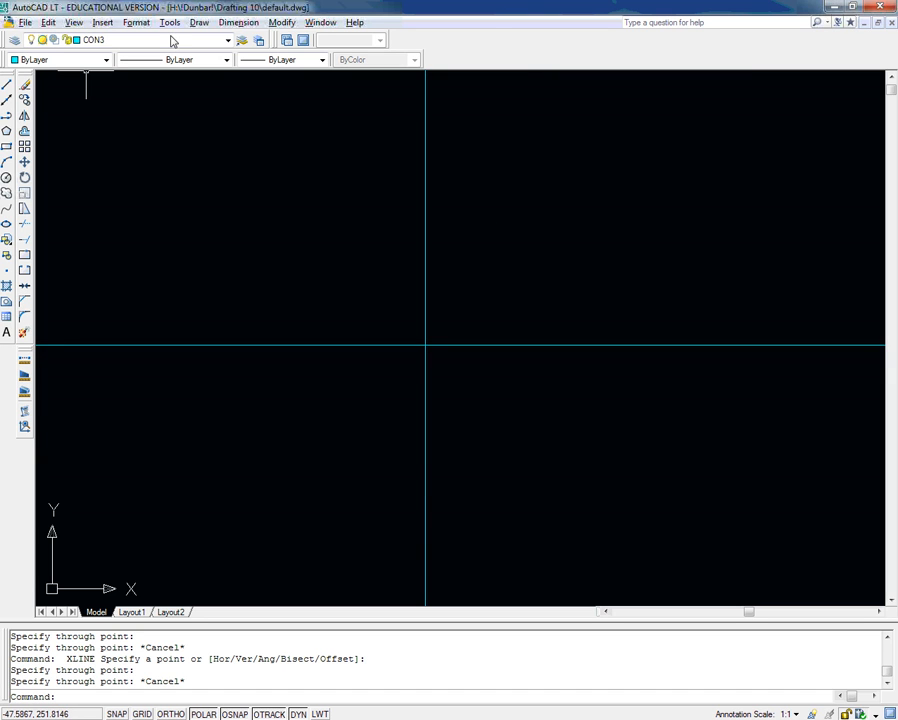
pyautogui.click(172, 41)
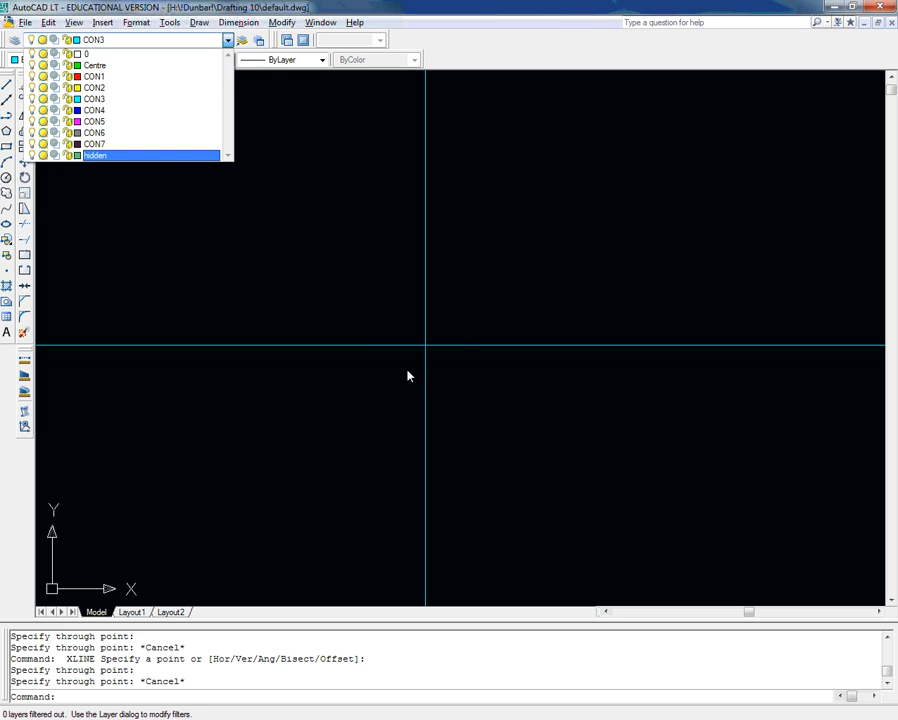
pyautogui.click(127, 56)
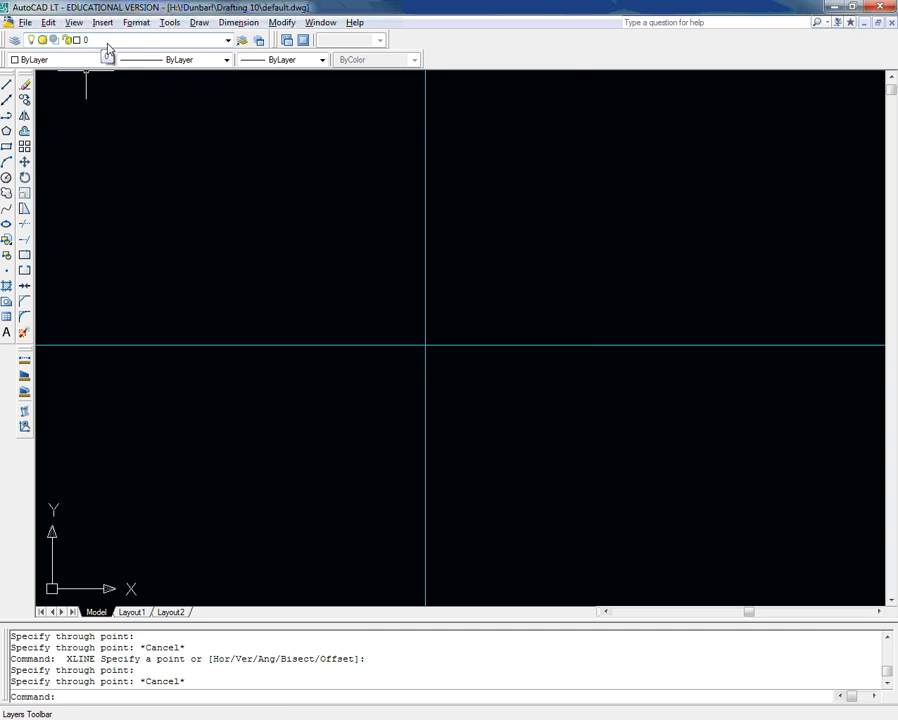
# Step: Draw a circle with a diameter of 120 centred on the intersection of the two construction lines
pyautogui.click(7, 179)
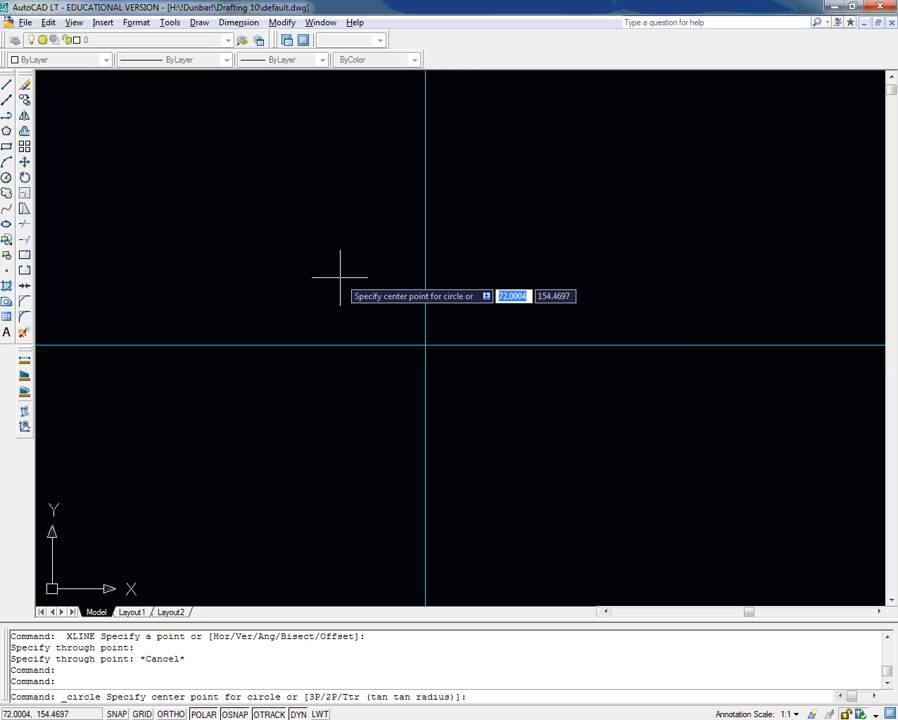
pyautogui.click(425, 345)
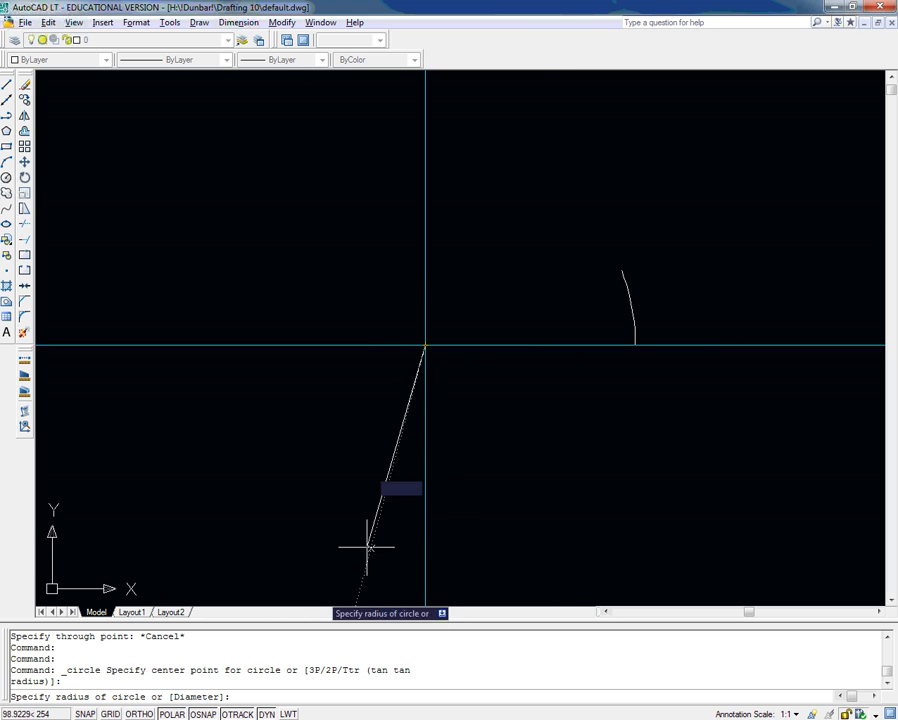
pyautogui.write('d')
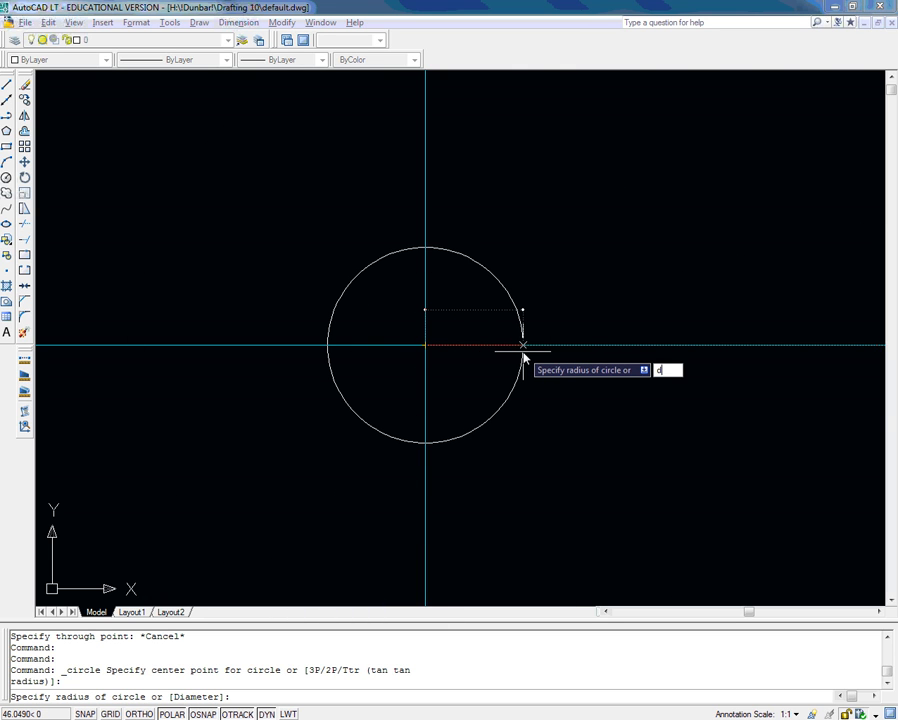
pyautogui.press('Return')
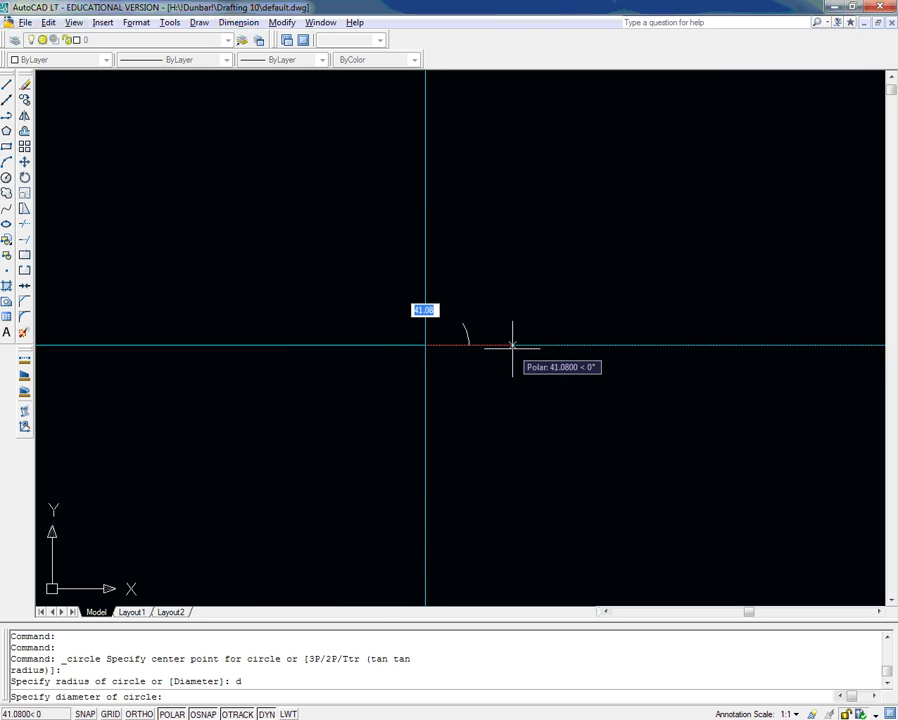
pyautogui.write('12')
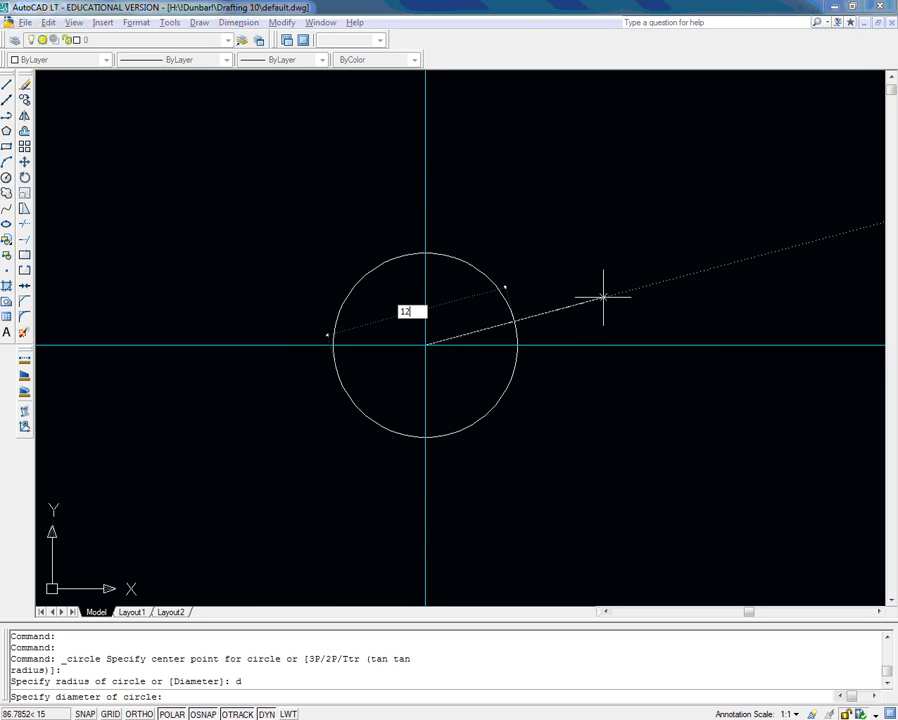
pyautogui.write('0')
pyautogui.press('Return')
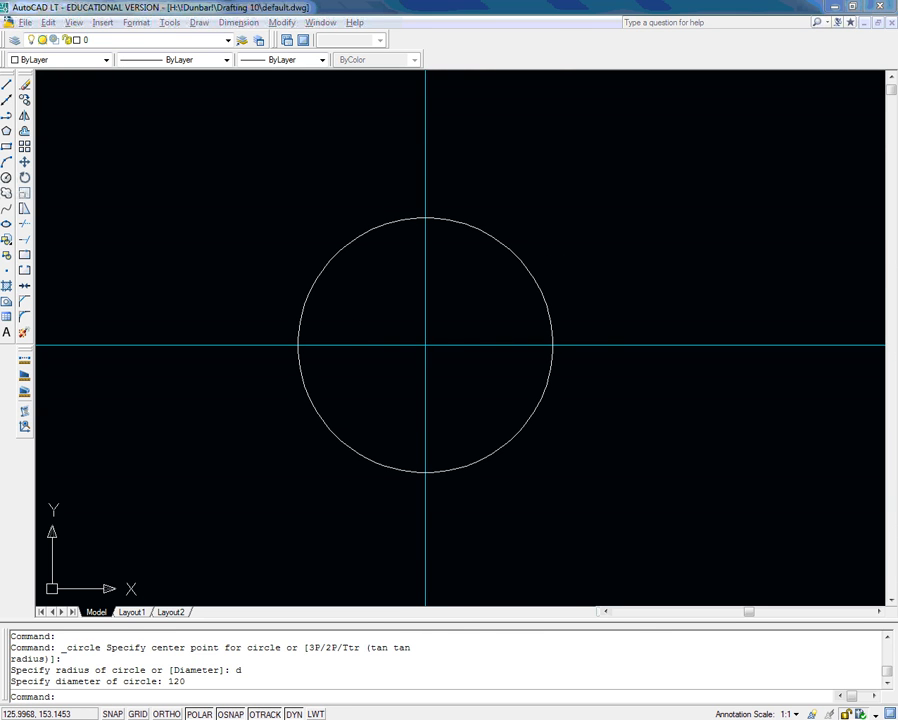
# Step: After checking the hole spacing in the Acrobat booklet, offset the vertical construction line by 30 to both sides in AutoCAD LT
pyautogui.hotkey('alt', 'Tab')
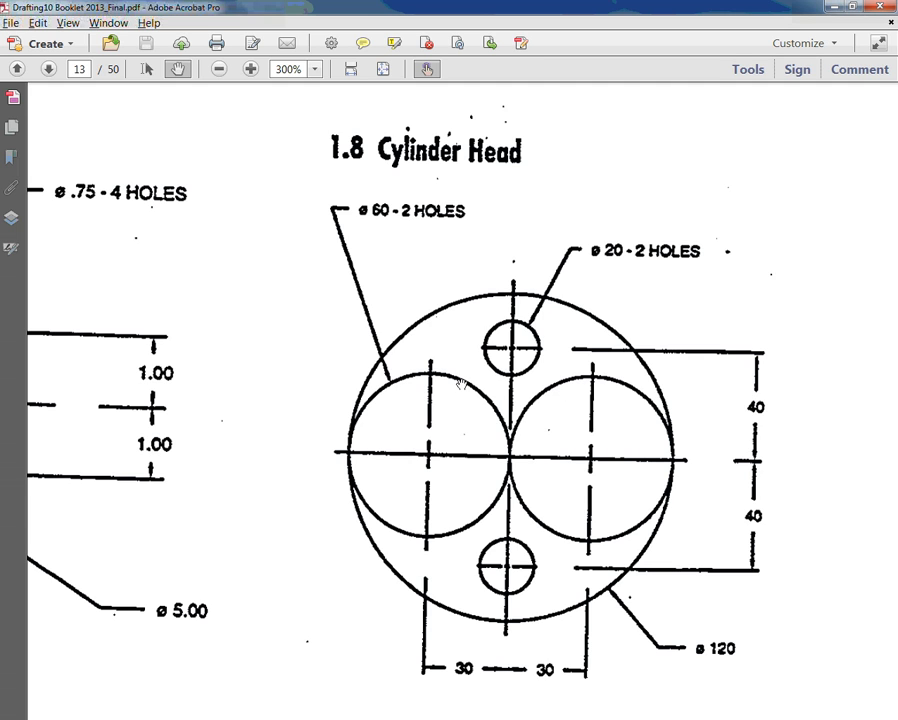
pyautogui.hotkey('alt', 'Tab')
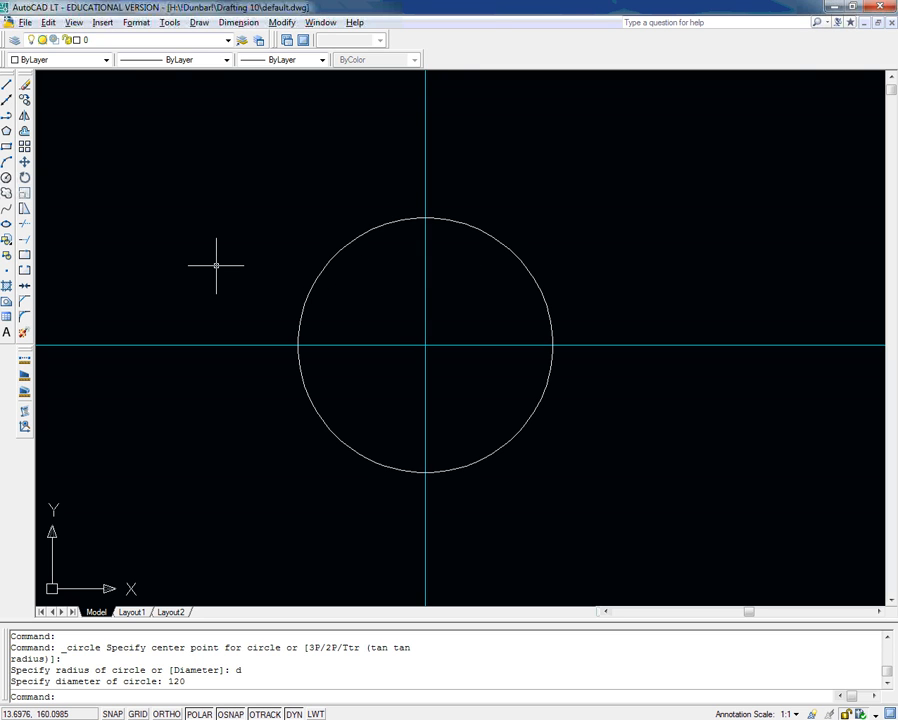
pyautogui.press('Escape')
pyautogui.press('Escape')
pyautogui.press('Escape')
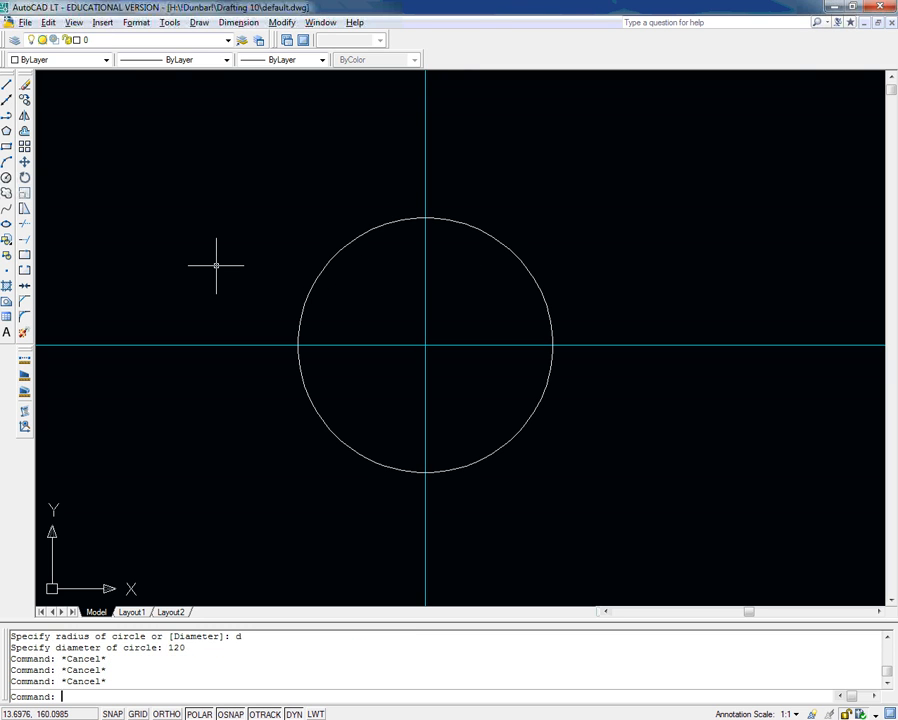
pyautogui.write('o')
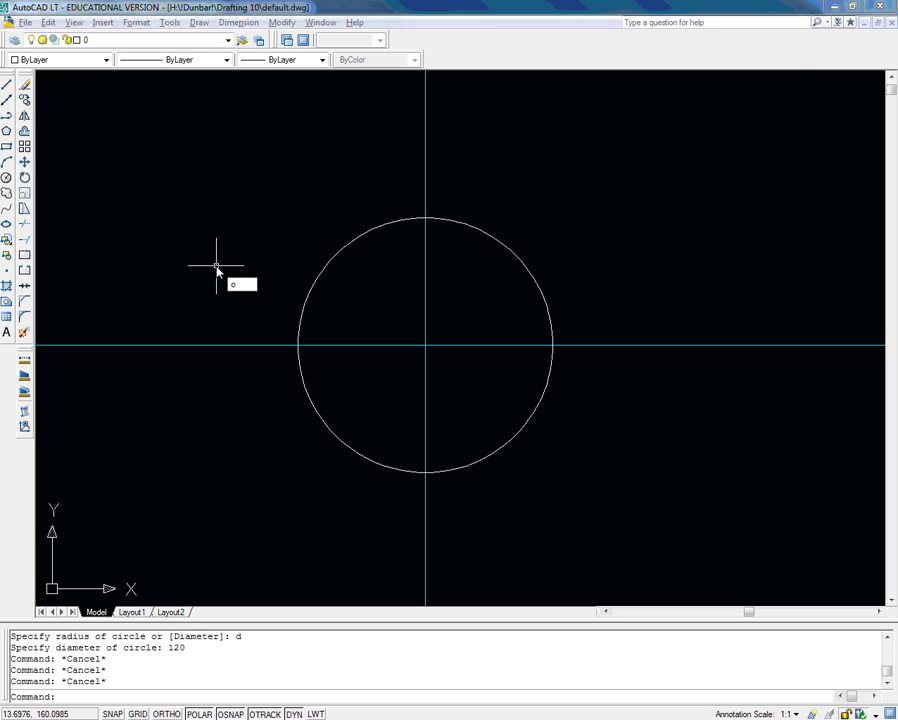
pyautogui.press('Return')
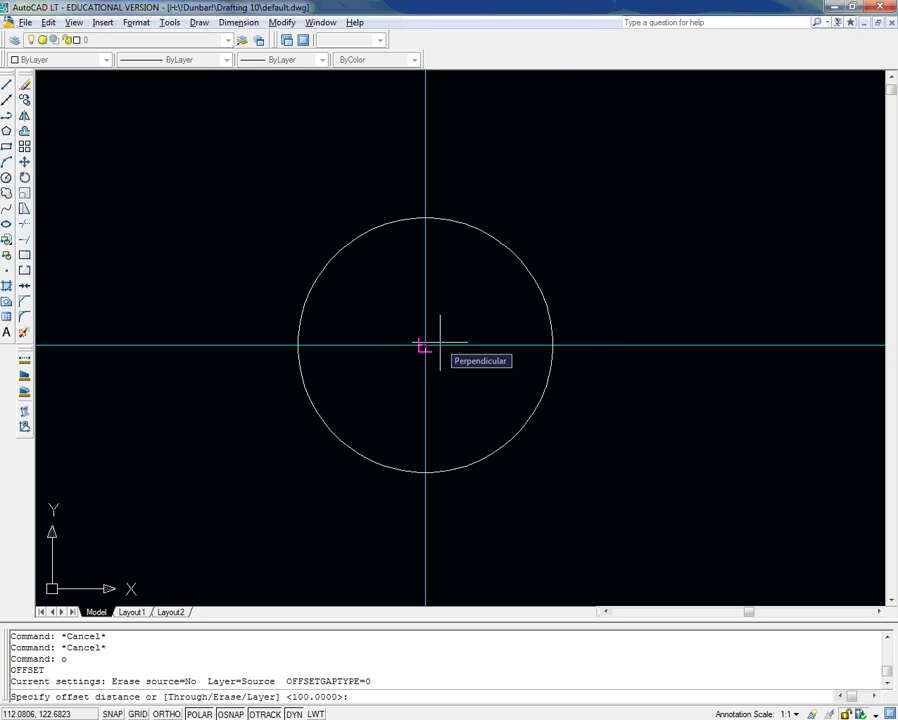
pyautogui.write('30')
pyautogui.press('Return')
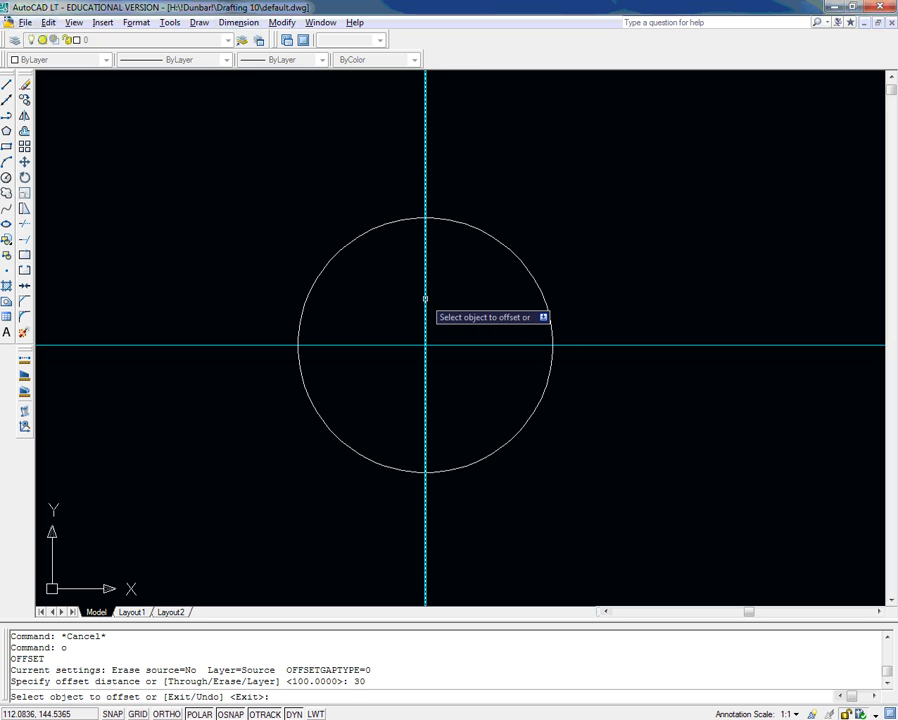
pyautogui.click(425, 298)
pyautogui.click(486, 298)
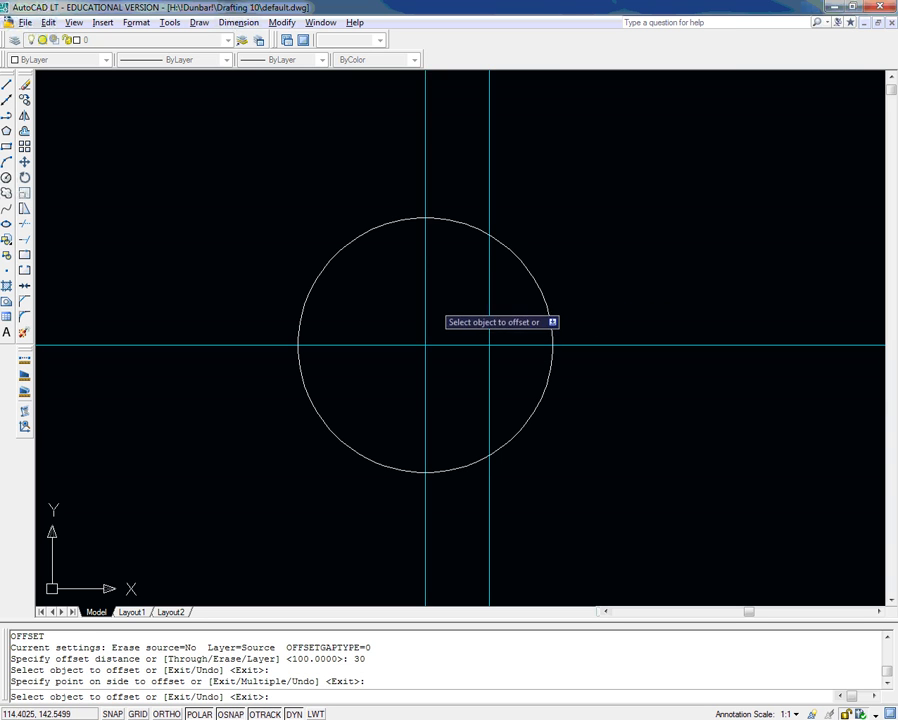
pyautogui.click(423, 298)
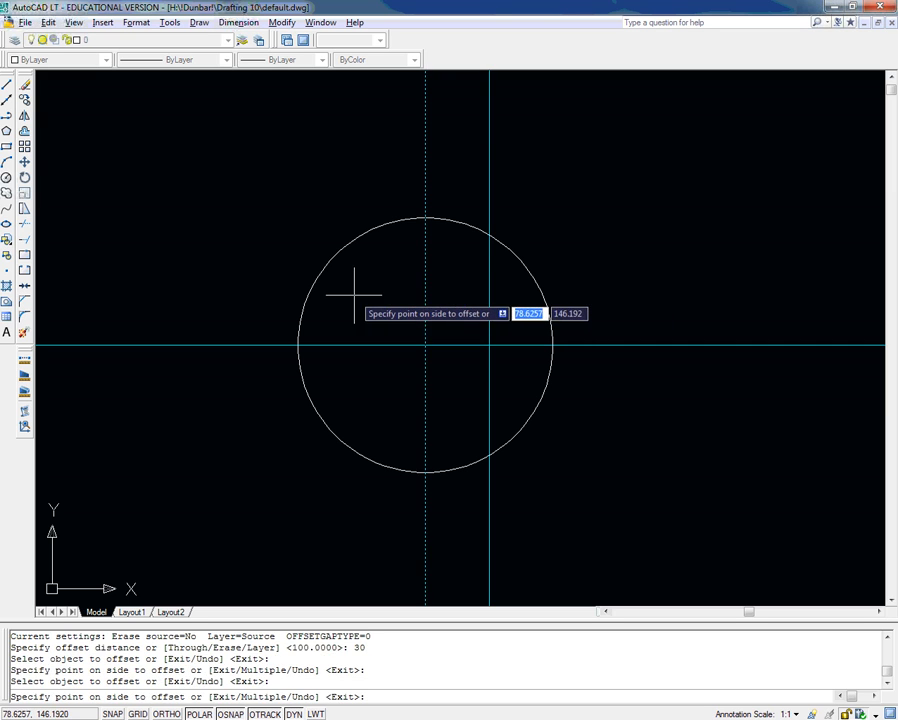
pyautogui.click(353, 296)
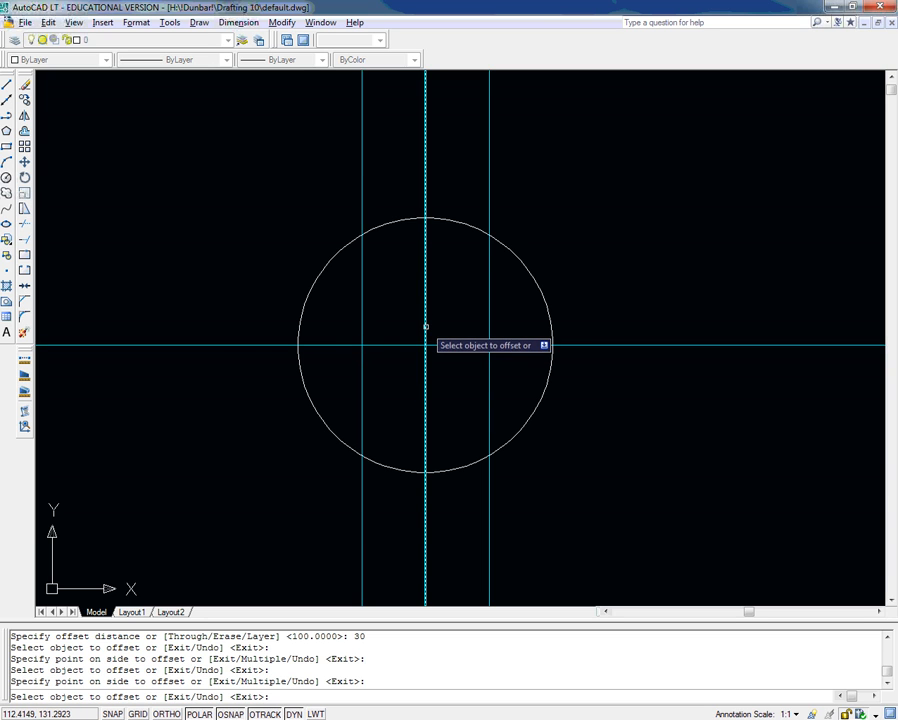
pyautogui.press('Escape')
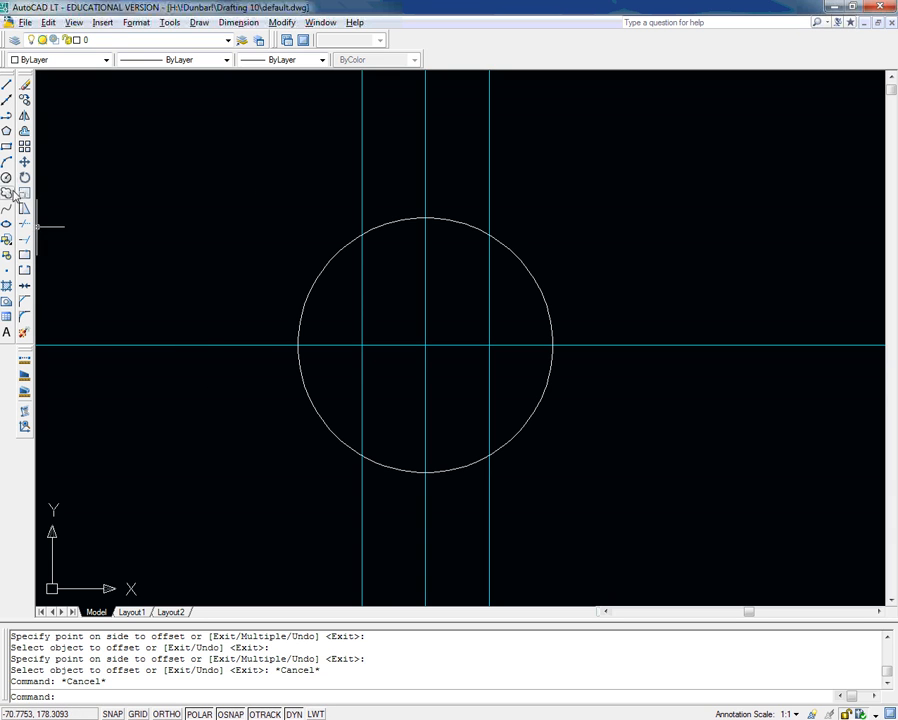
# Step: Draw a circle with a diameter of 60 centred where the left offset line crosses the horizontal construction line
pyautogui.write('c')
pyautogui.press('Return')
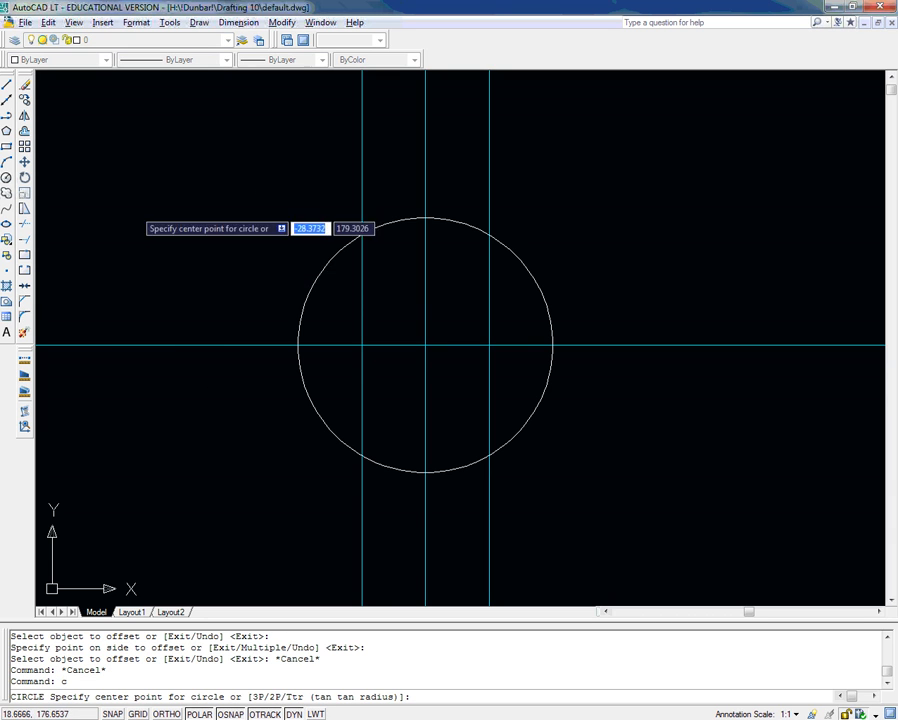
pyautogui.click(361, 345)
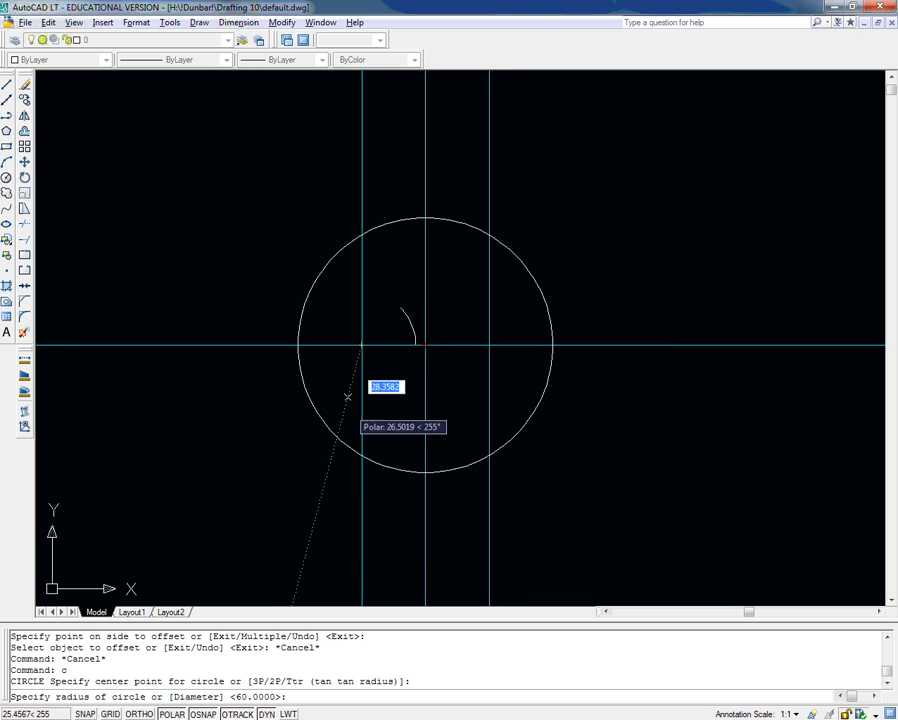
pyautogui.write('d')
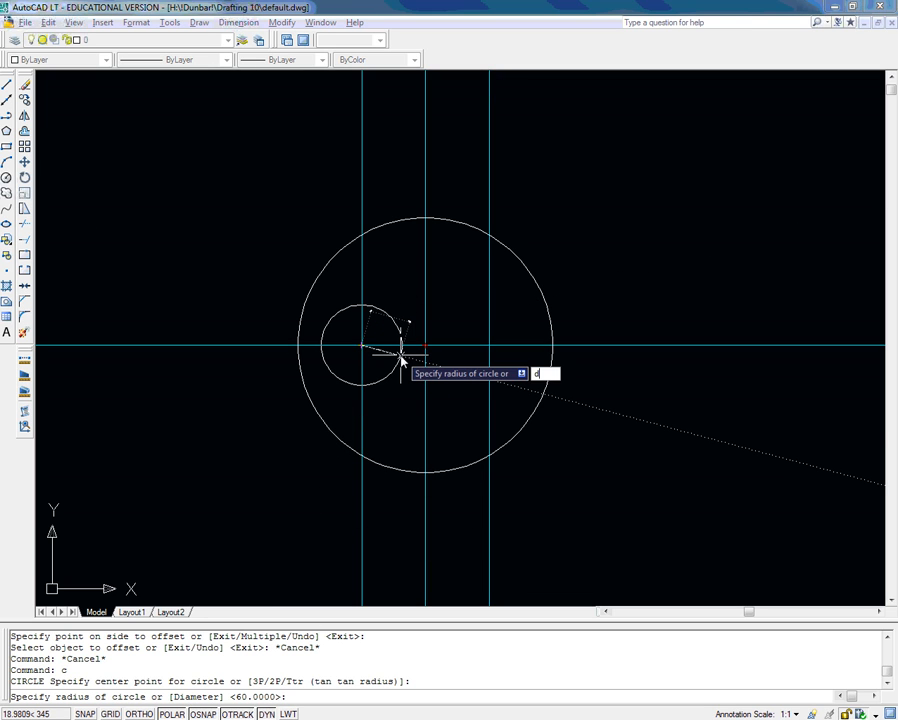
pyautogui.press('Return')
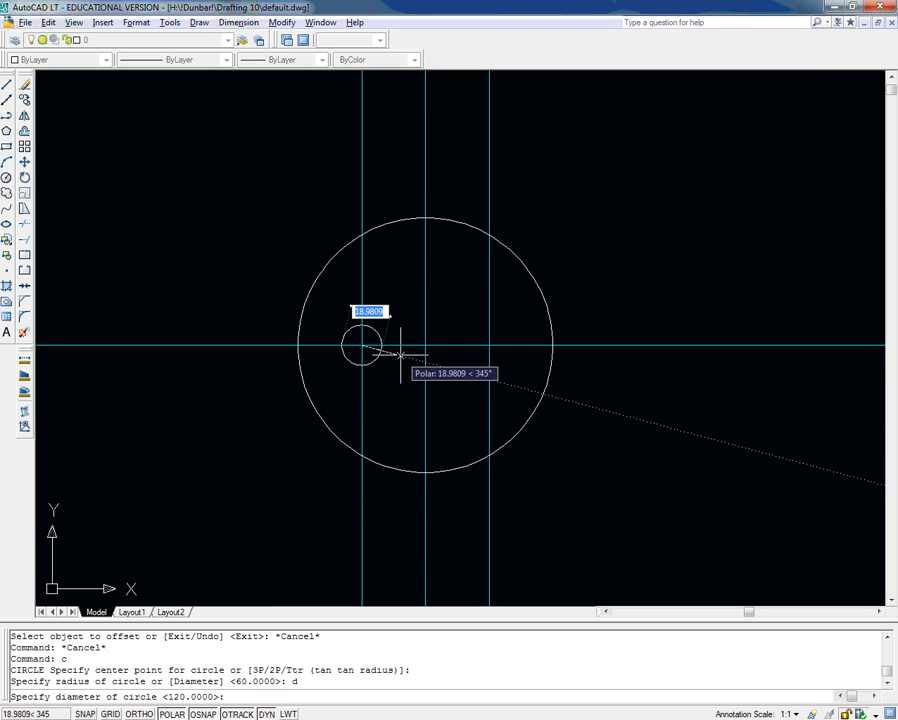
pyautogui.write('60')
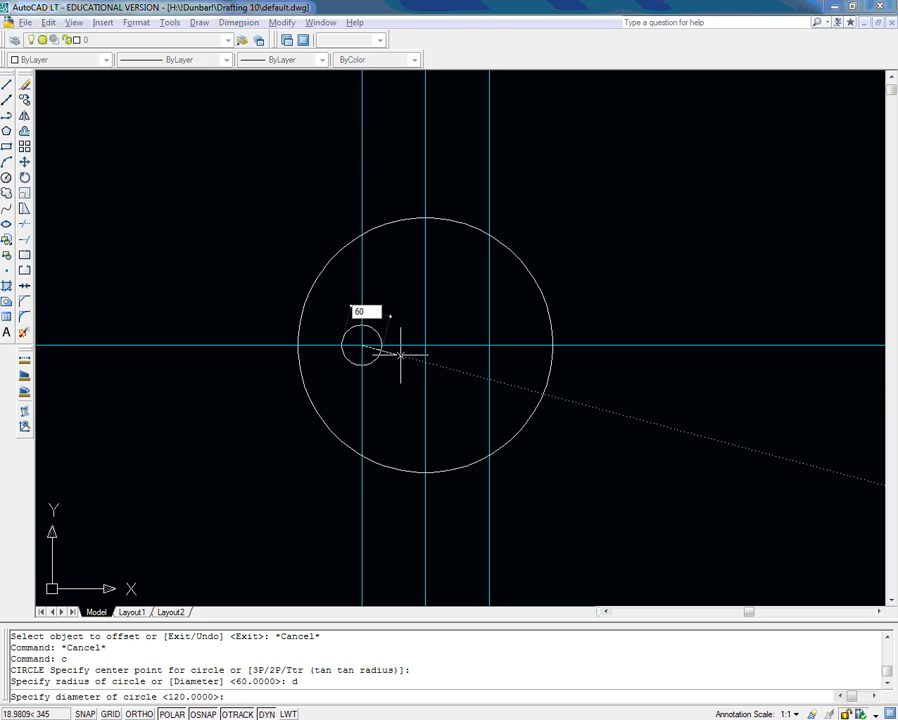
pyautogui.press('Return')
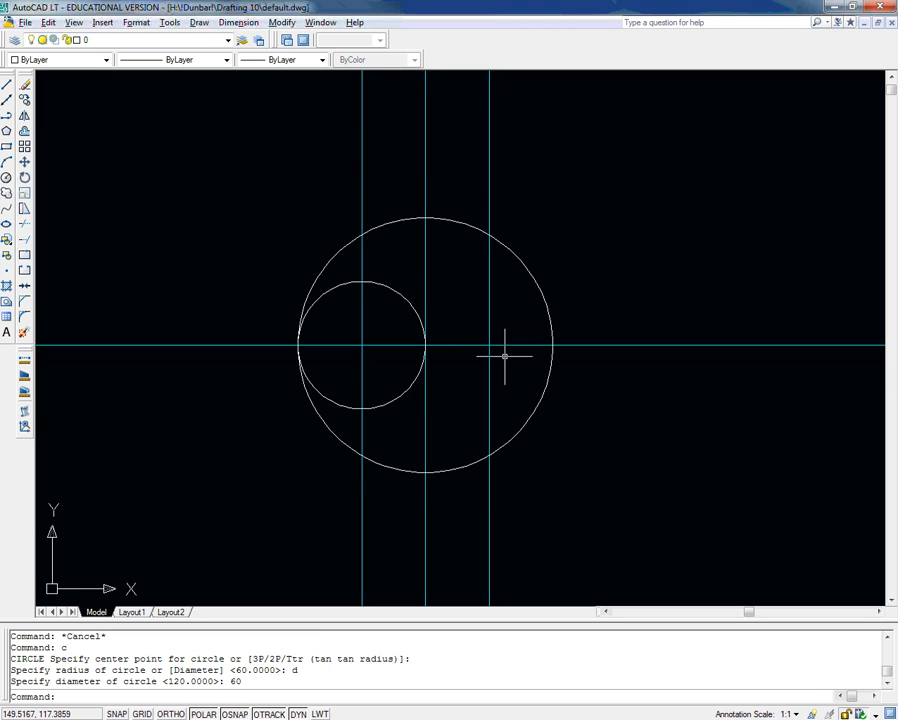
# Step: Draw a circle with a diameter of 60 centred where the right offset line crosses the horizontal construction line
pyautogui.write('c')
pyautogui.press('Return')
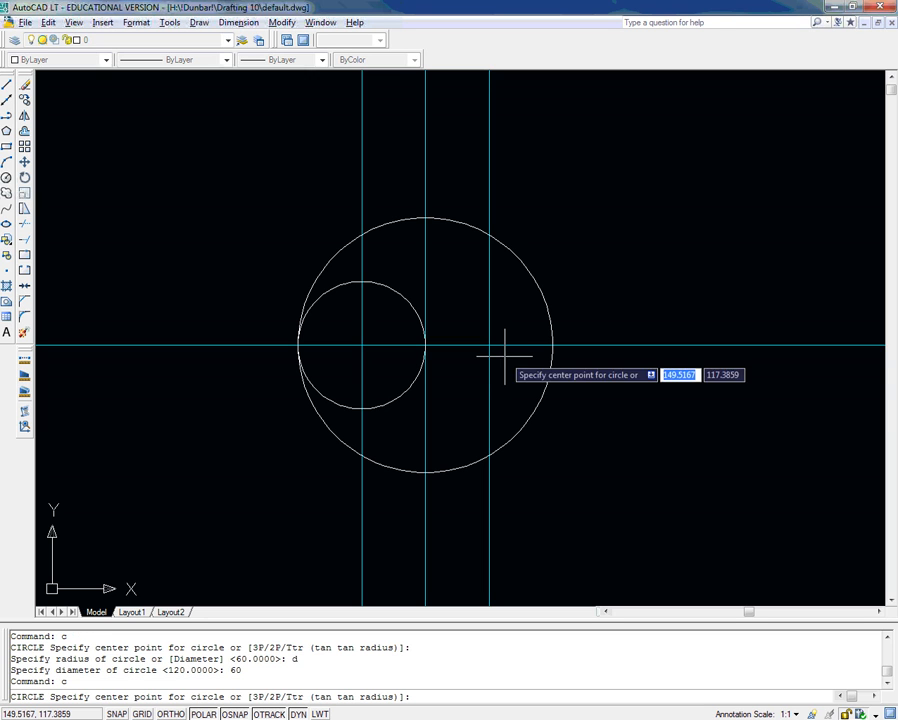
pyautogui.click(489, 345)
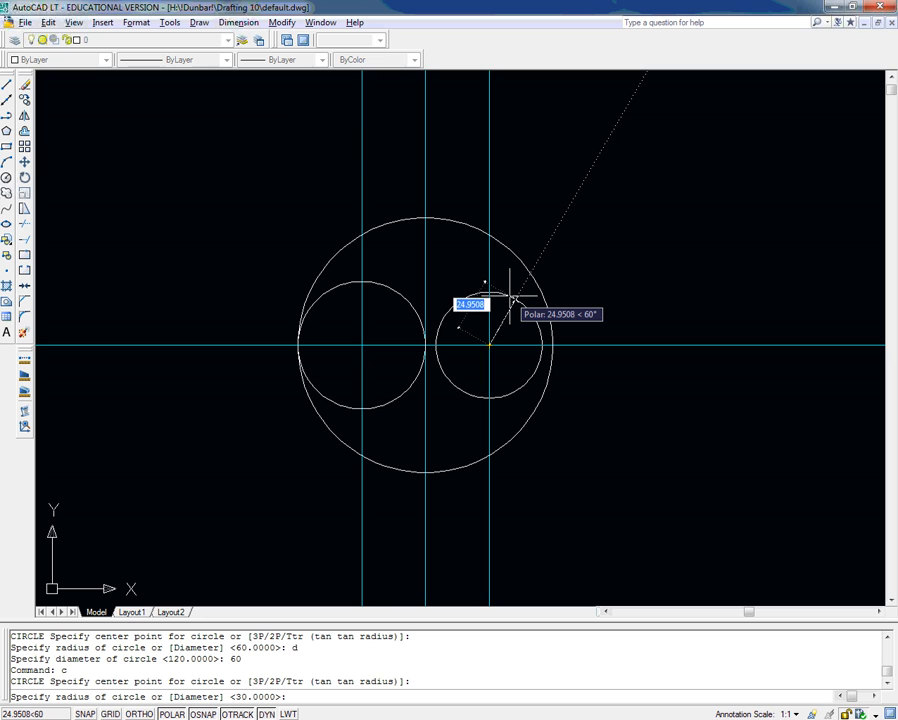
pyautogui.write('d')
pyautogui.press('Return')
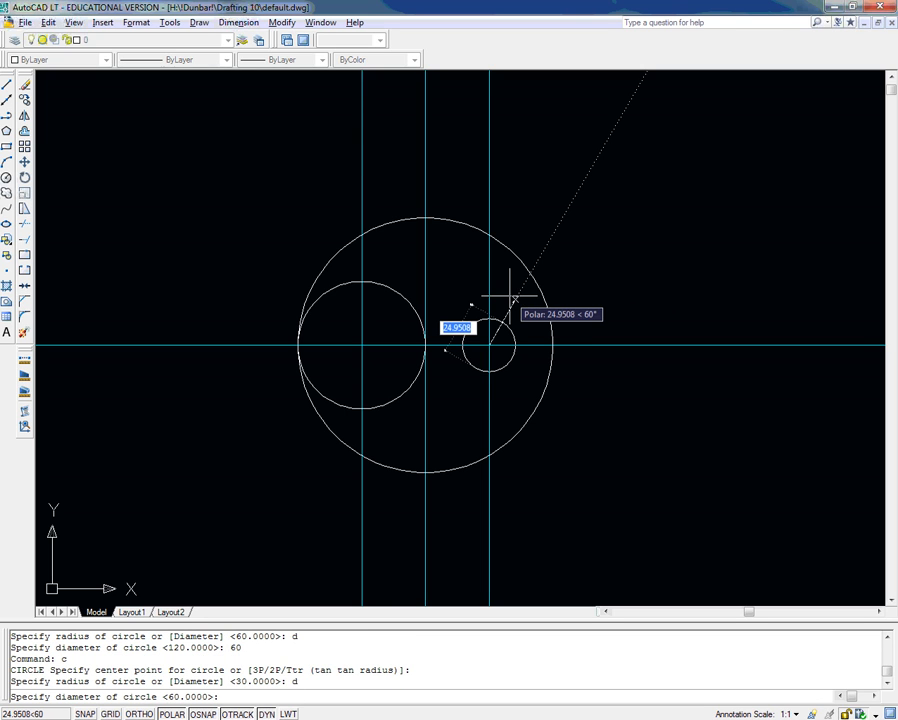
pyautogui.write('60')
pyautogui.press('Return')
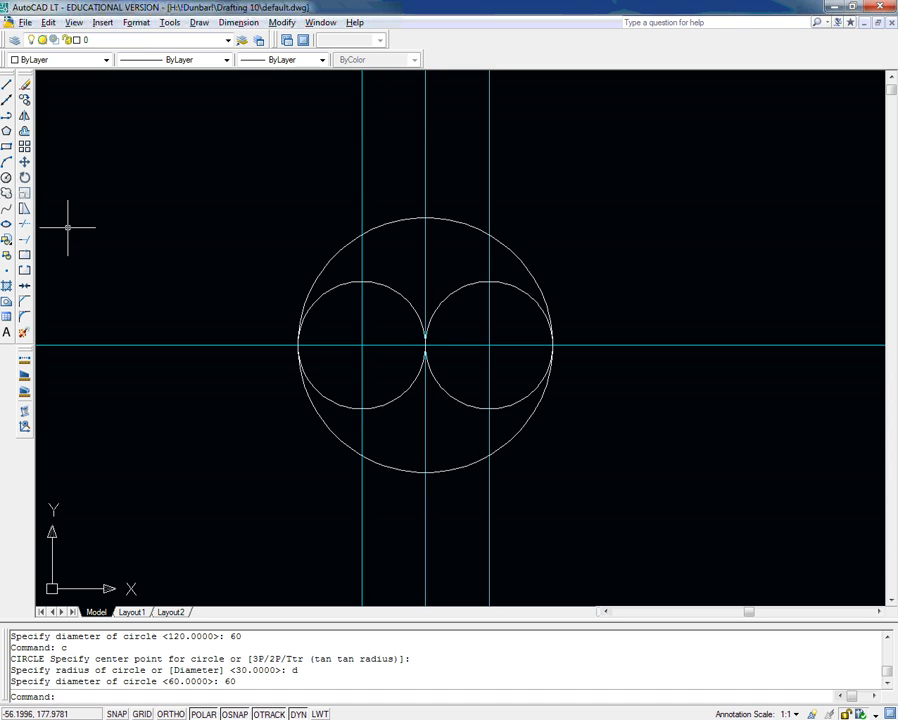
# Step: Check the size of the two small holes on the Cylinder Head drawing in Acrobat, and return to AutoCAD LT
pyautogui.hotkey('alt', 'Tab')
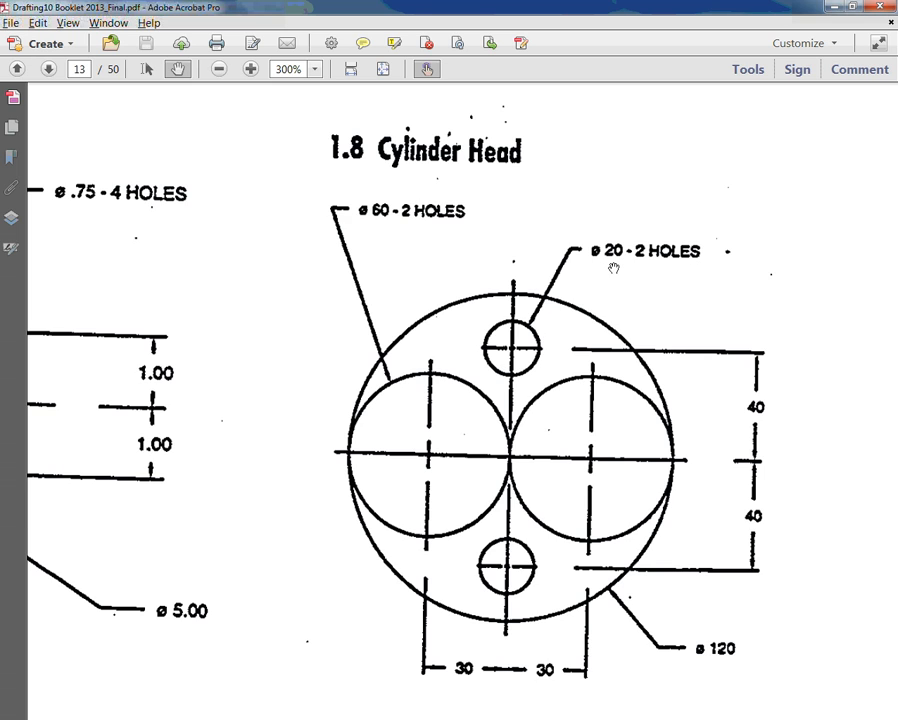
pyautogui.hotkey('alt', 'Tab')
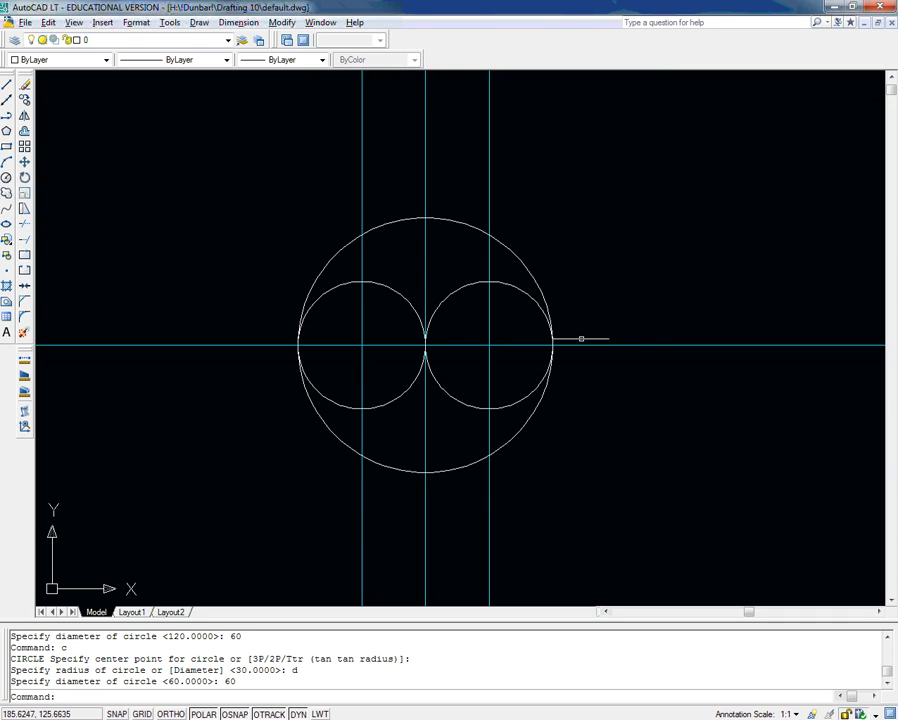
pyautogui.press('Escape')
pyautogui.press('Escape')
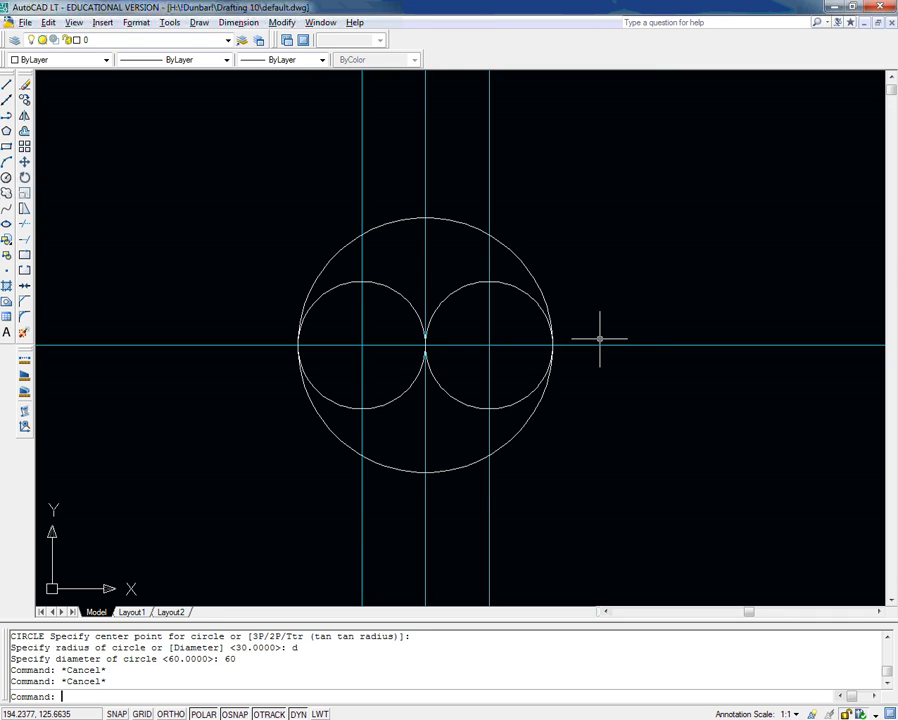
# Step: After checking the vertical hole spacing in the Acrobat booklet, offset the horizontal construction line by 40 to both sides in AutoCAD LT
pyautogui.write('c')
pyautogui.press('Return')
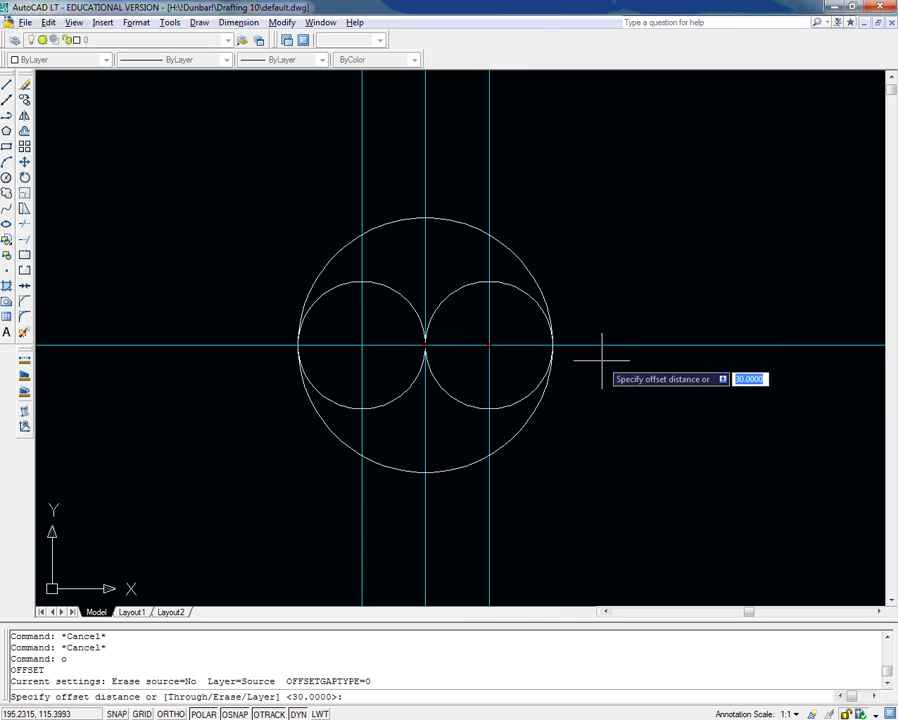
pyautogui.hotkey('alt', 'Tab')
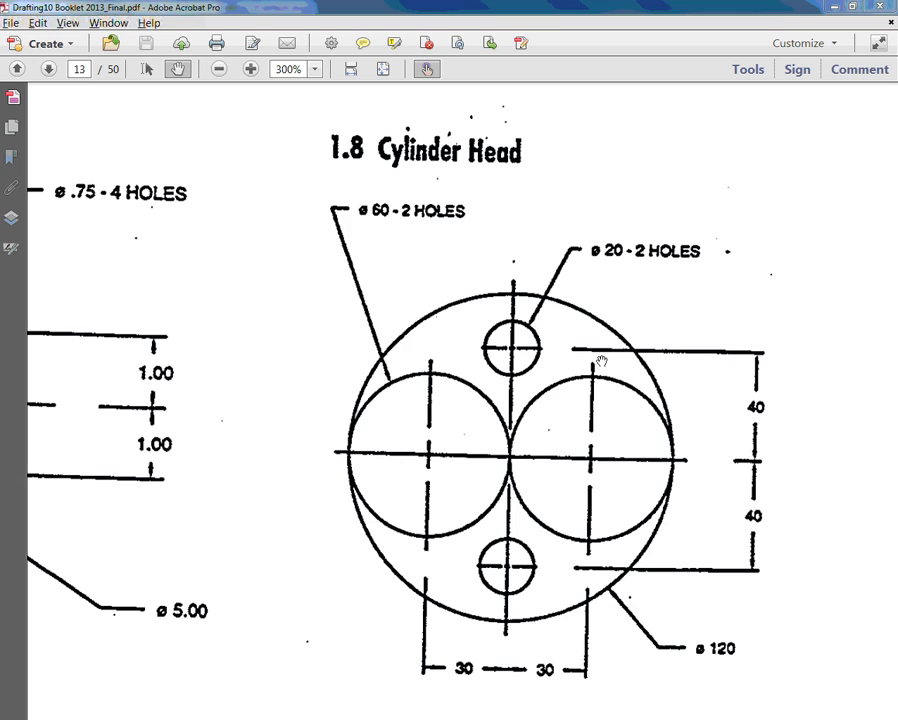
pyautogui.hotkey('alt', 'Tab')
pyautogui.write('40')
pyautogui.press('Return')
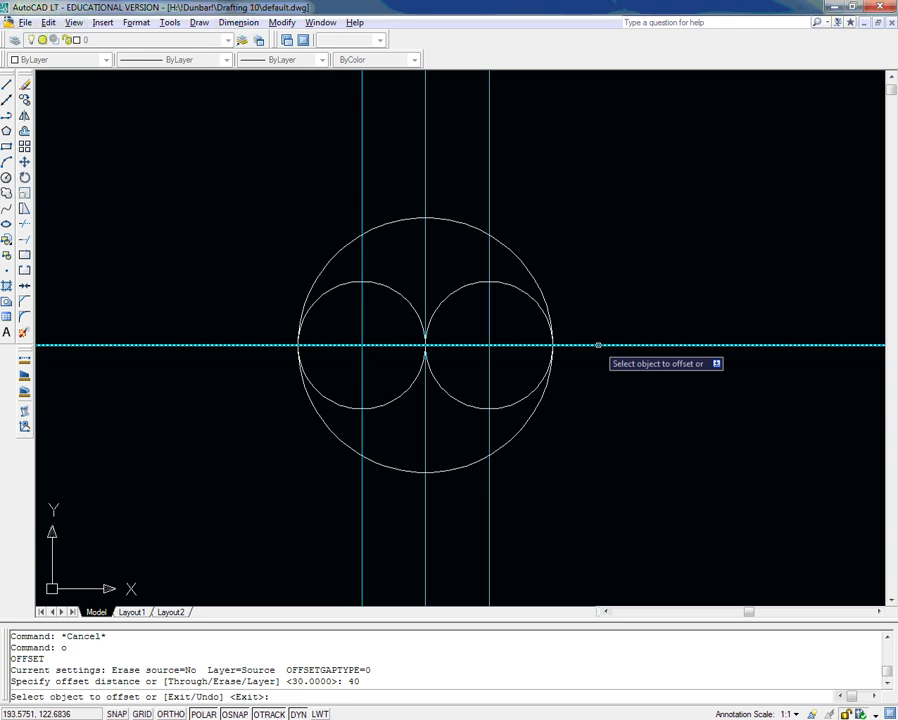
pyautogui.click(598, 345)
pyautogui.click(600, 238)
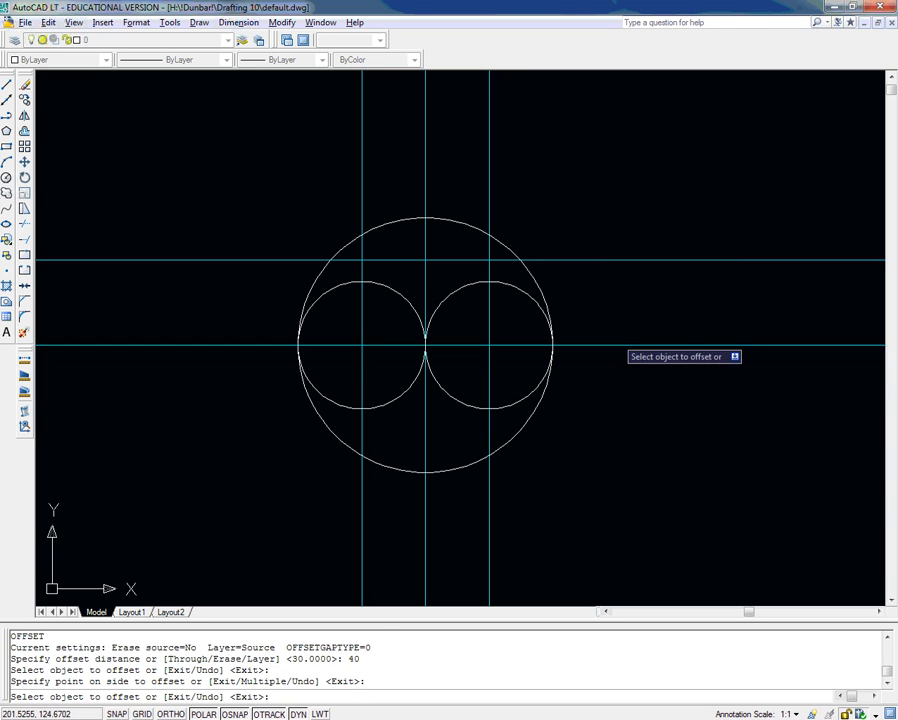
pyautogui.click(613, 345)
pyautogui.click(619, 442)
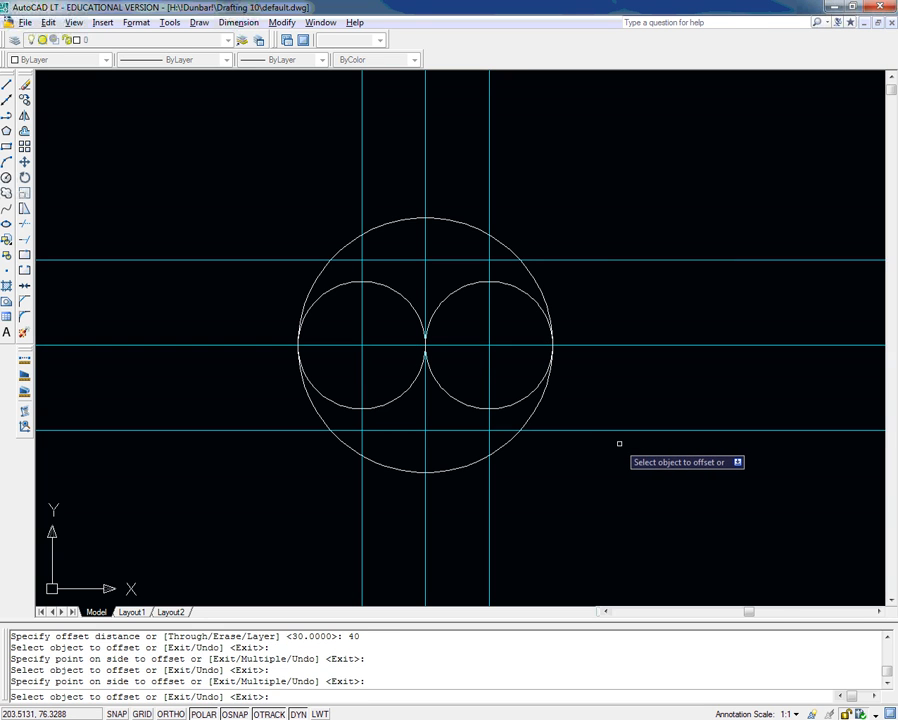
pyautogui.press('Escape')
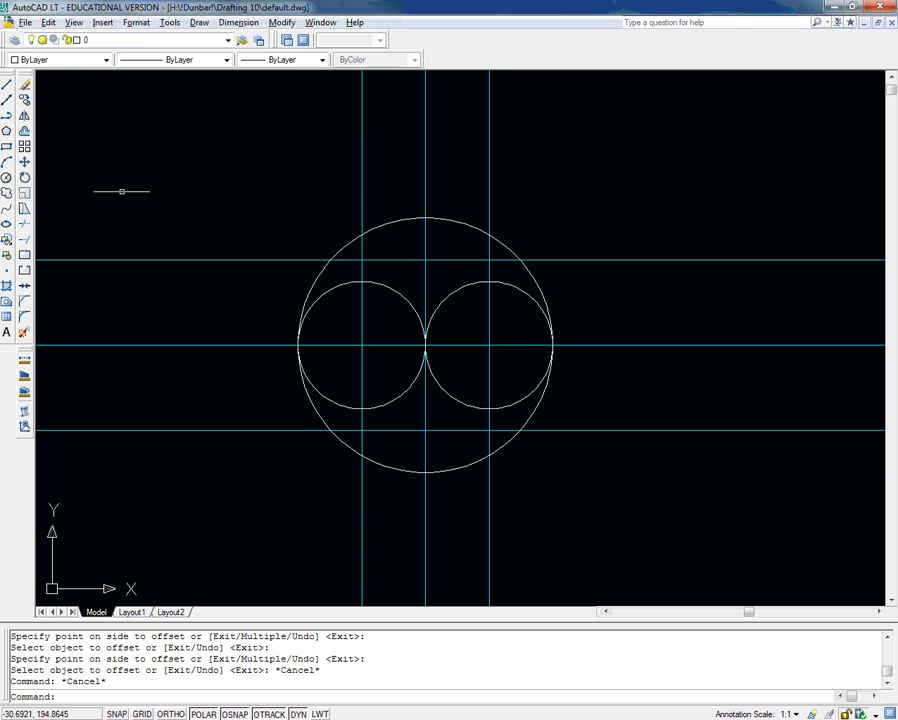
# Step: Draw a circle with a diameter of 20 centred where the upper offset line crosses the central vertical construction line
pyautogui.write('c')
pyautogui.press('Return')
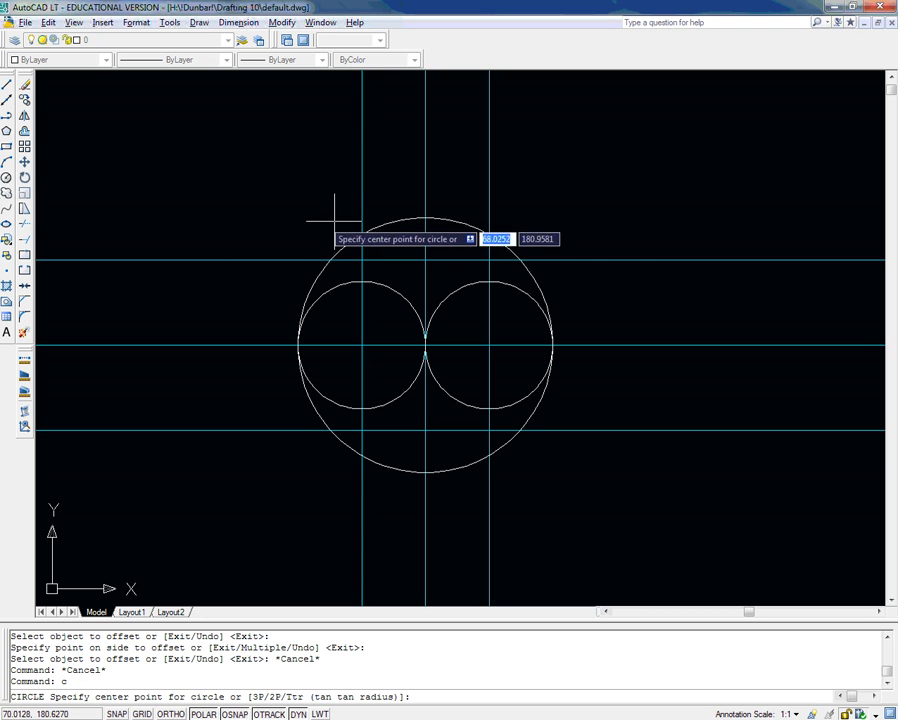
pyautogui.click(425, 260)
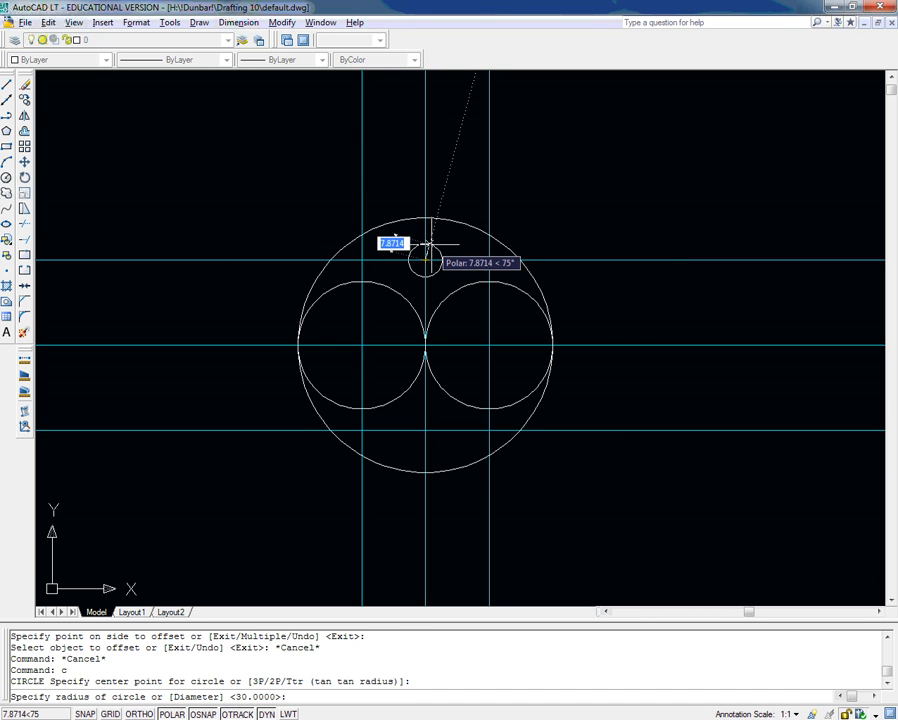
pyautogui.write('d')
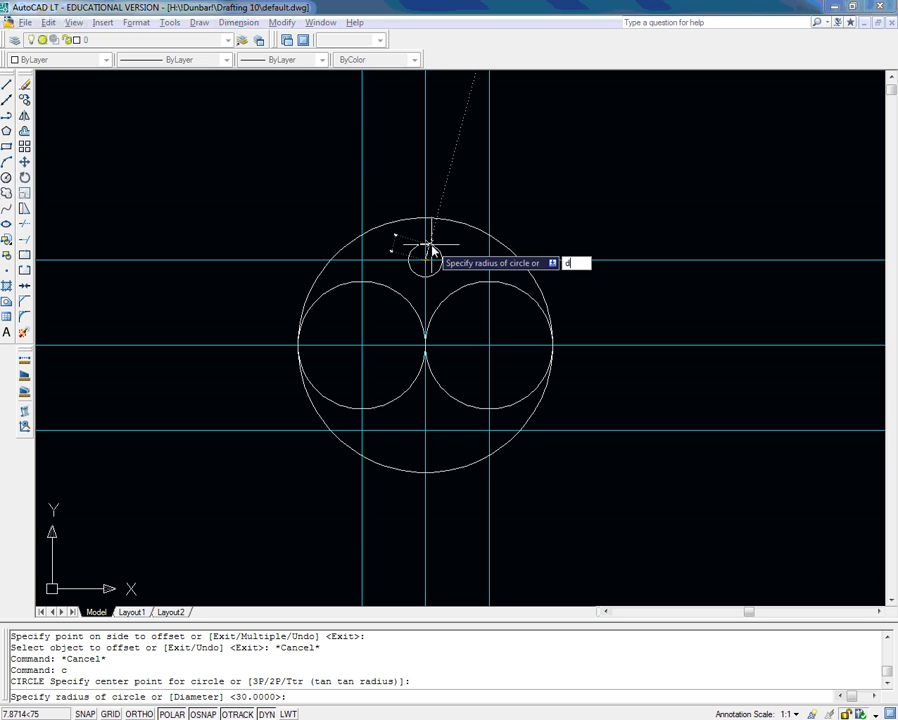
pyautogui.press('Return')
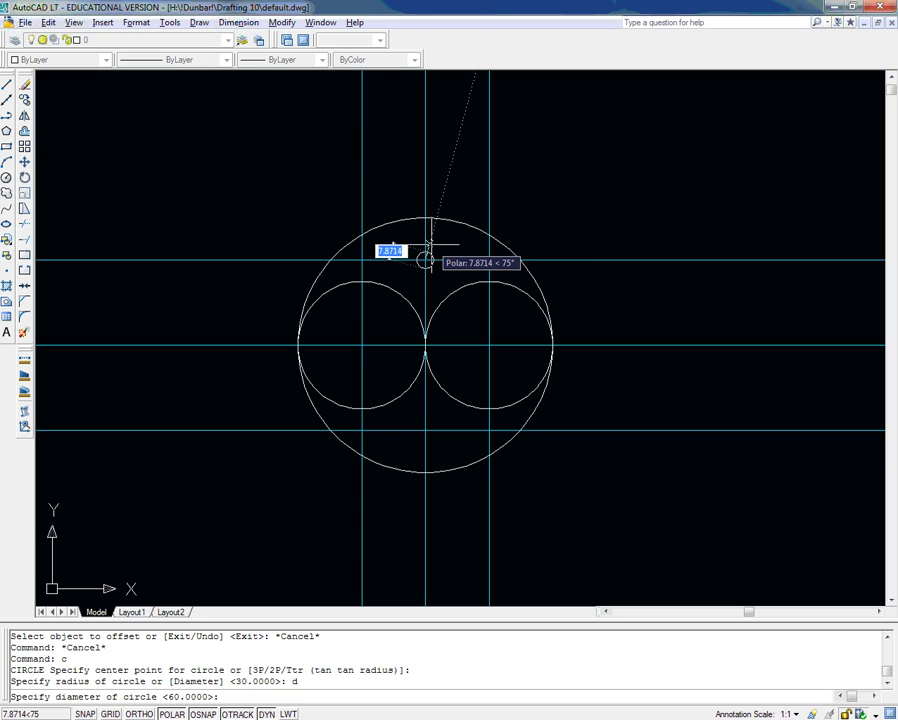
pyautogui.write('20')
pyautogui.press('Return')
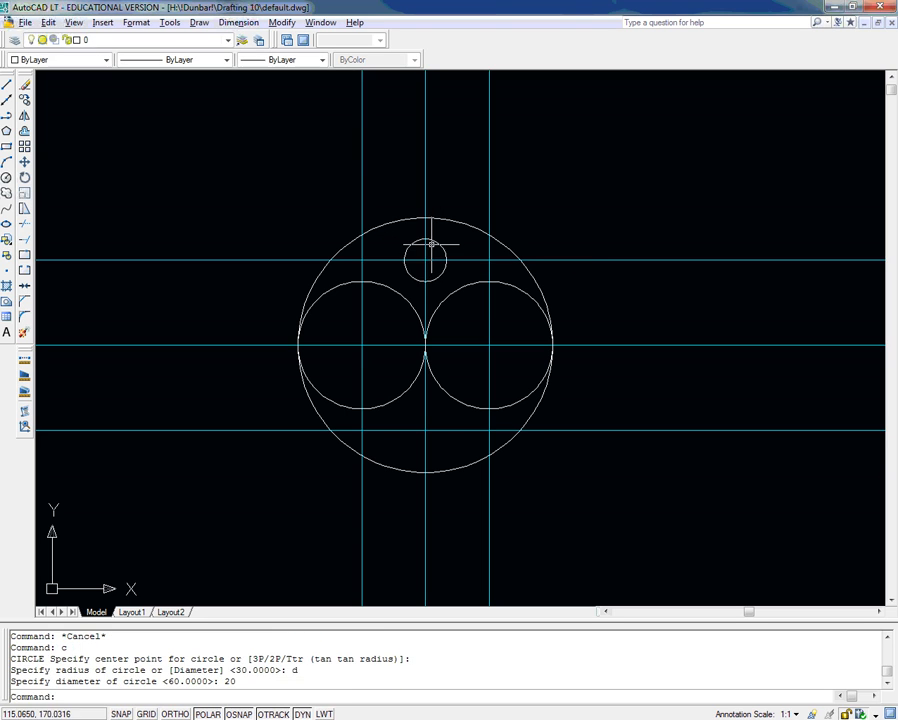
# Step: Draw a circle with a diameter of 20 centred where the lower offset line crosses the central vertical construction line
pyautogui.press('Return')
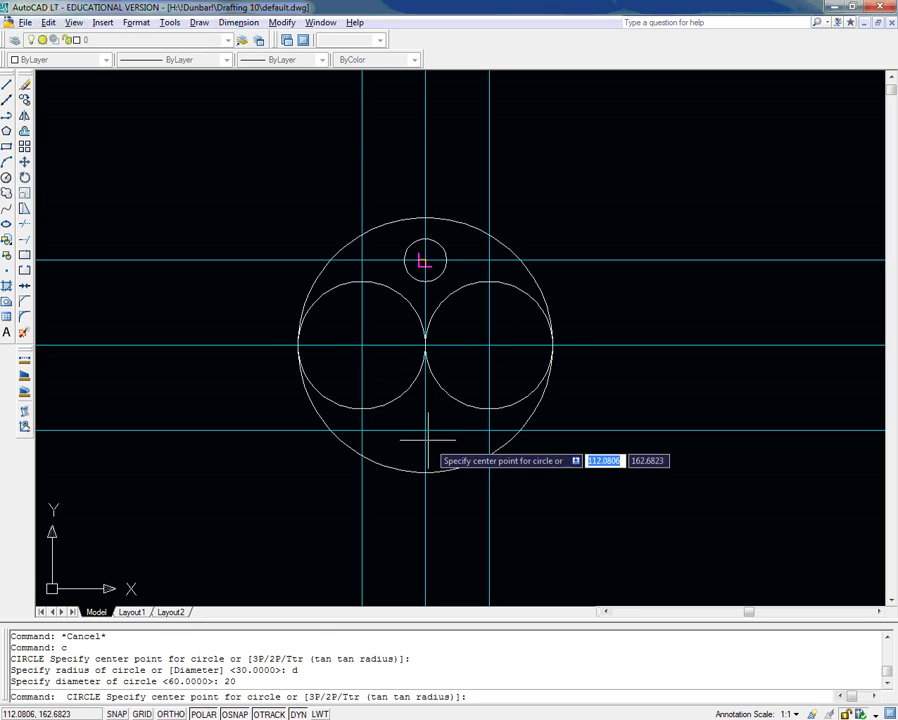
pyautogui.click(425, 430)
pyautogui.write('d')
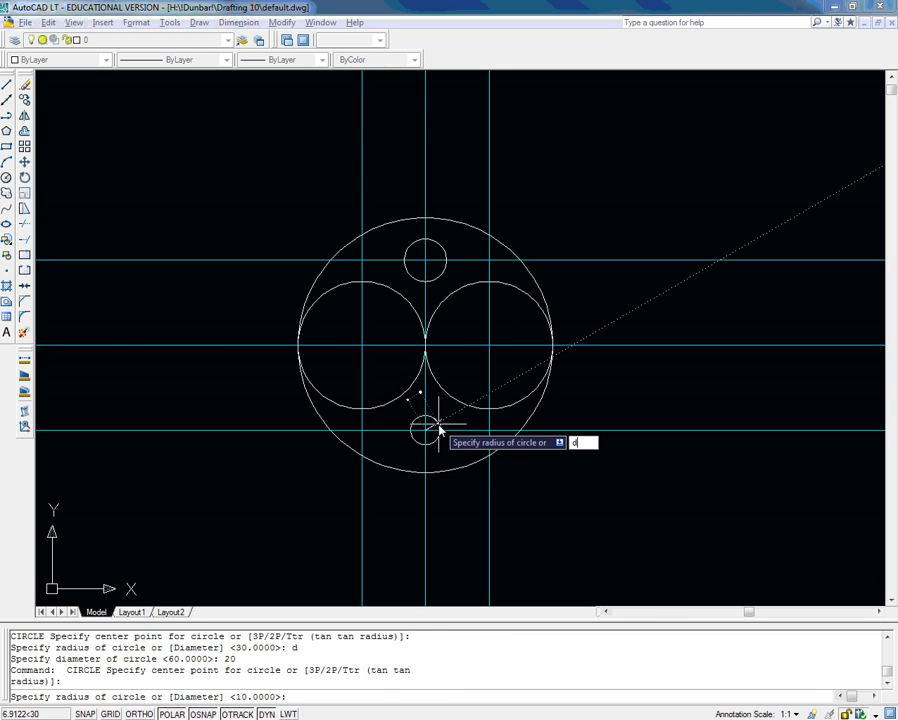
pyautogui.press('Return')
pyautogui.write('2')
pyautogui.press('Return')
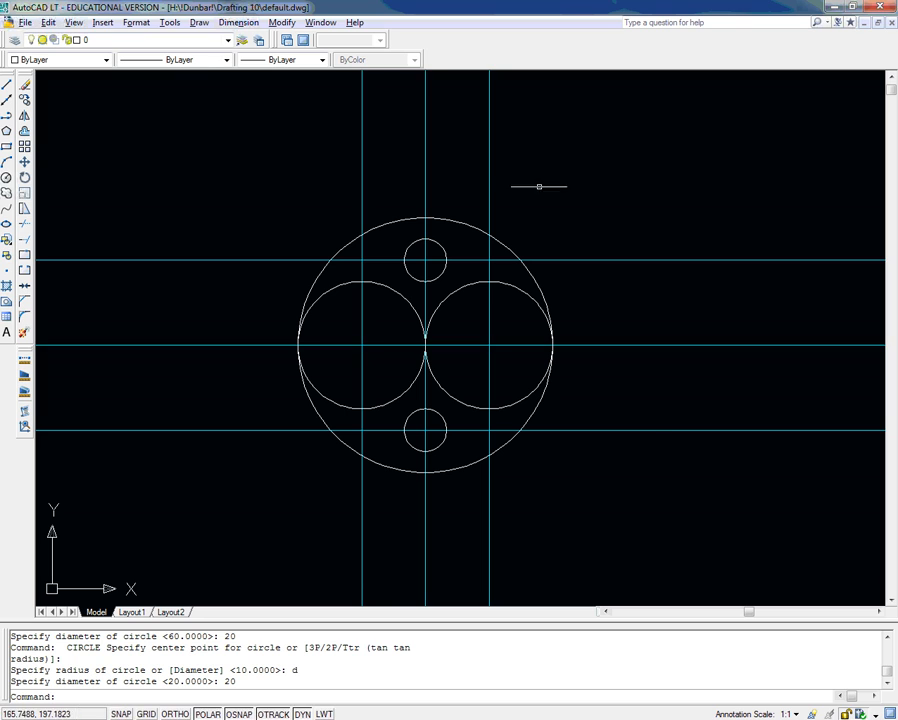
# Step: Turn off the CON3 layer to hide the construction lines
pyautogui.click(158, 44)
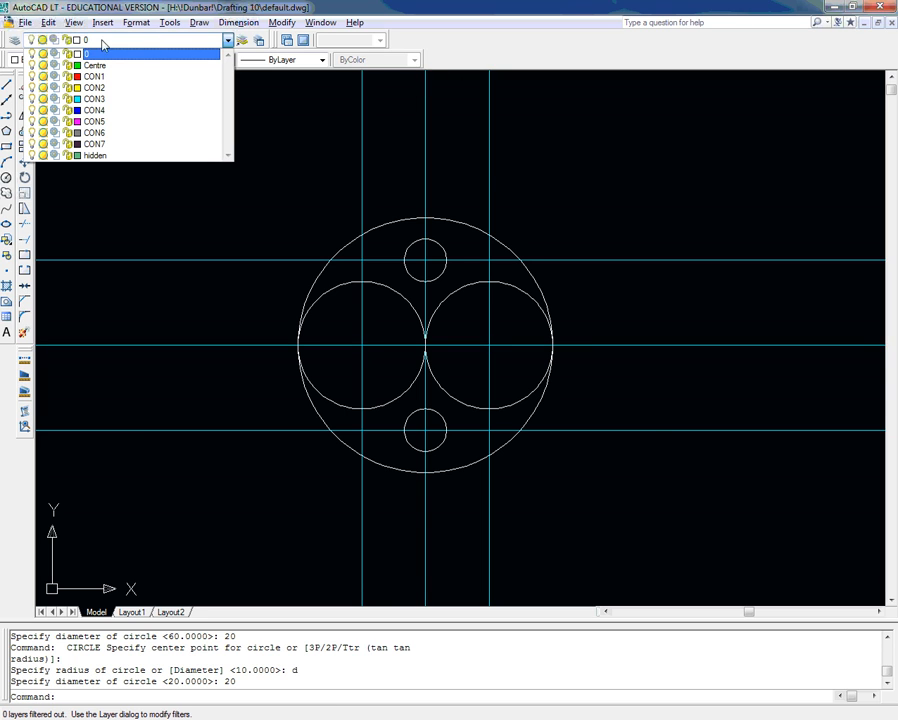
pyautogui.click(34, 101)
pyautogui.click(622, 173)
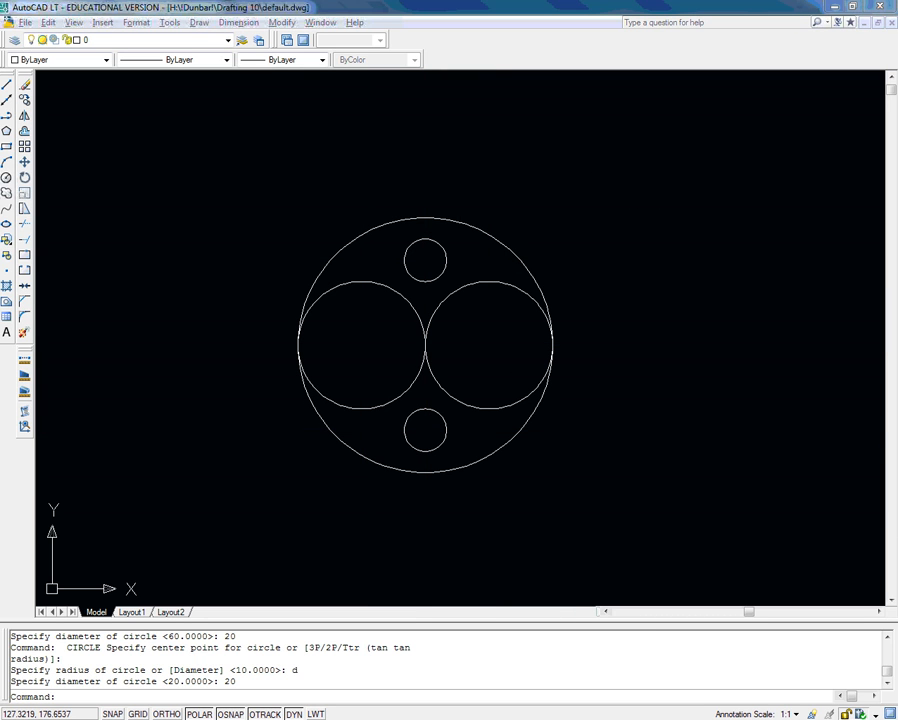
# Step: Review the Cylinder Head drawing in Acrobat, and in AutoCAD LT measure the large outer circle from its centre to its edge
pyautogui.hotkey('alt', 'Tab')
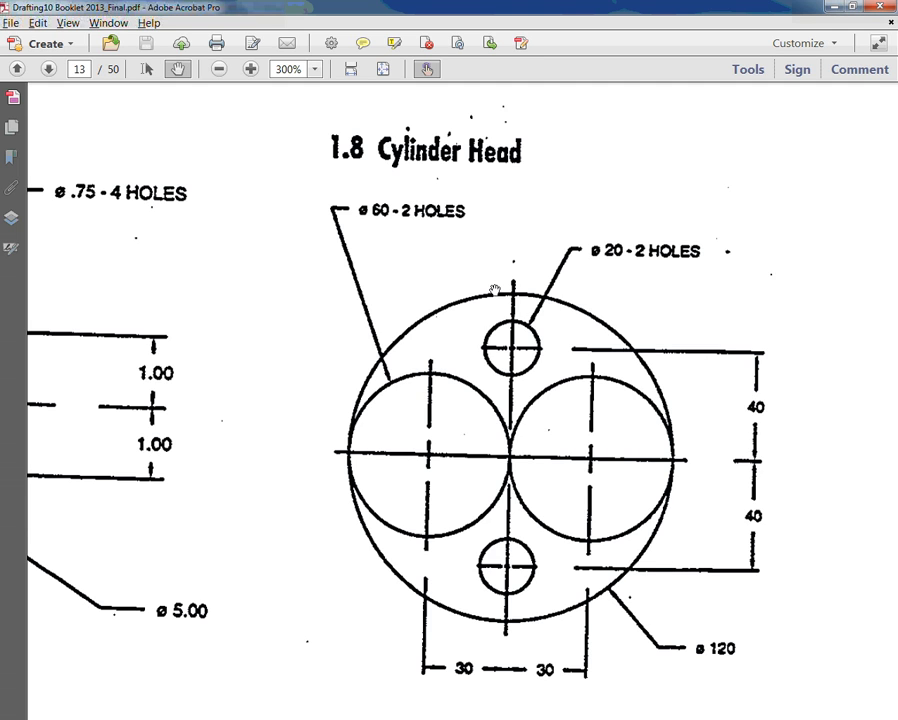
pyautogui.hotkey('alt', 'Tab')
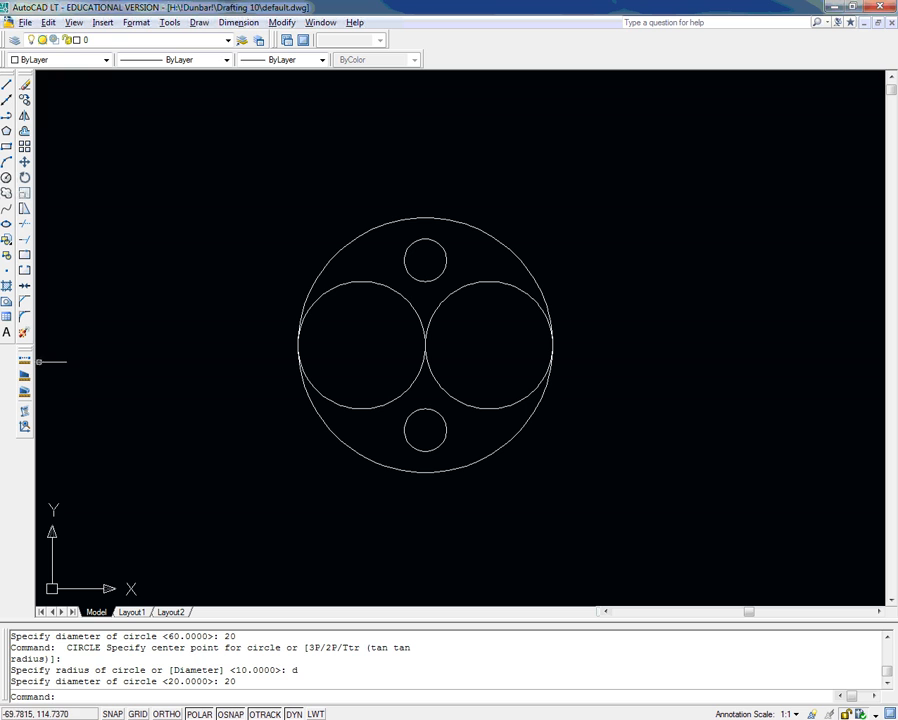
pyautogui.click(26, 362)
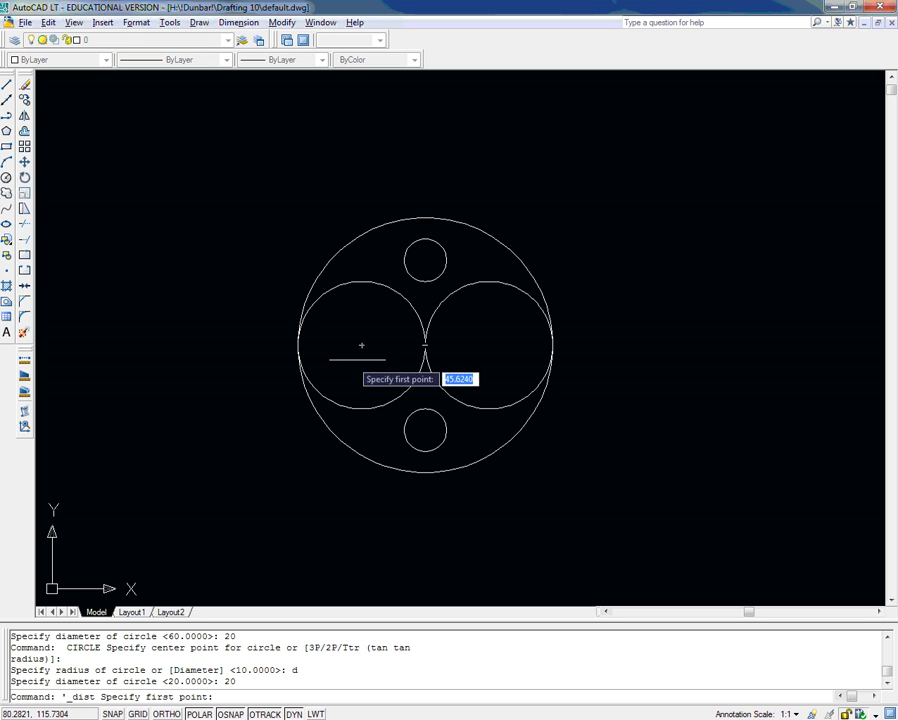
pyautogui.click(425, 345)
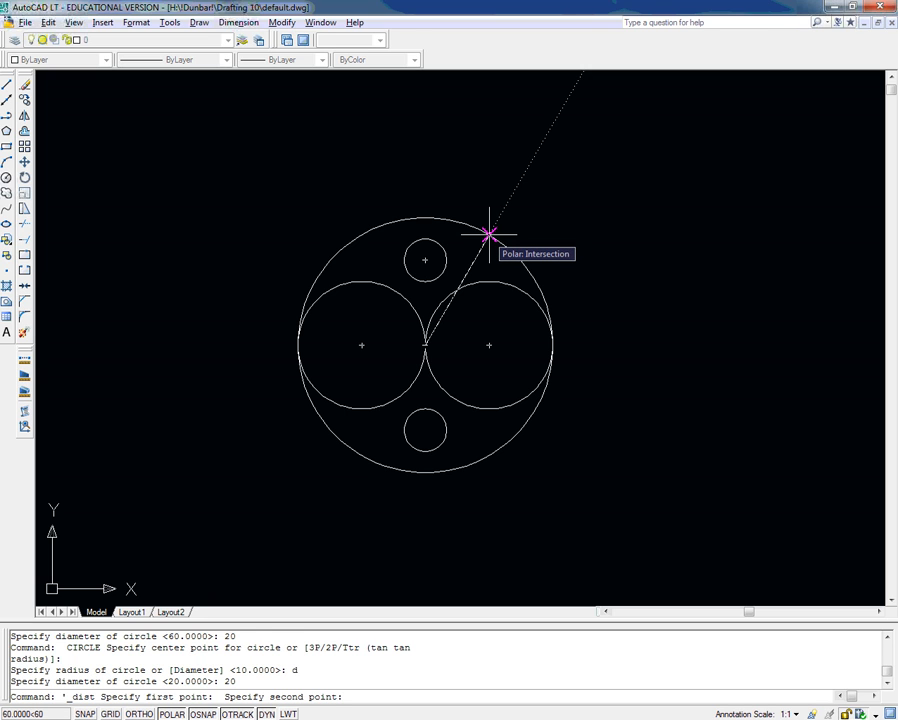
pyautogui.click(489, 234)
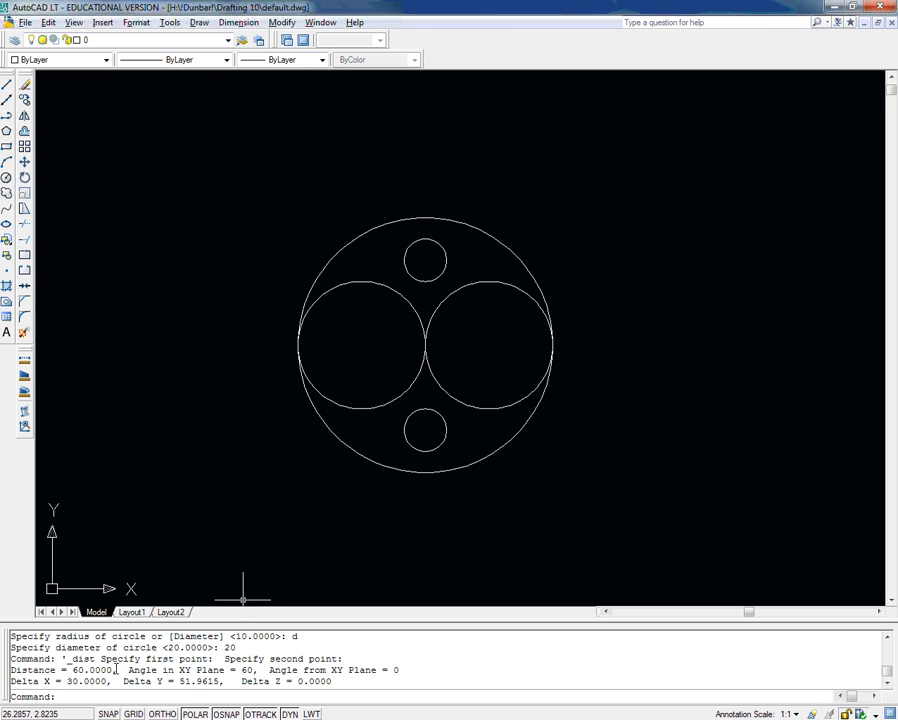
pyautogui.moveTo(112, 669); pyautogui.dragTo(69, 669)
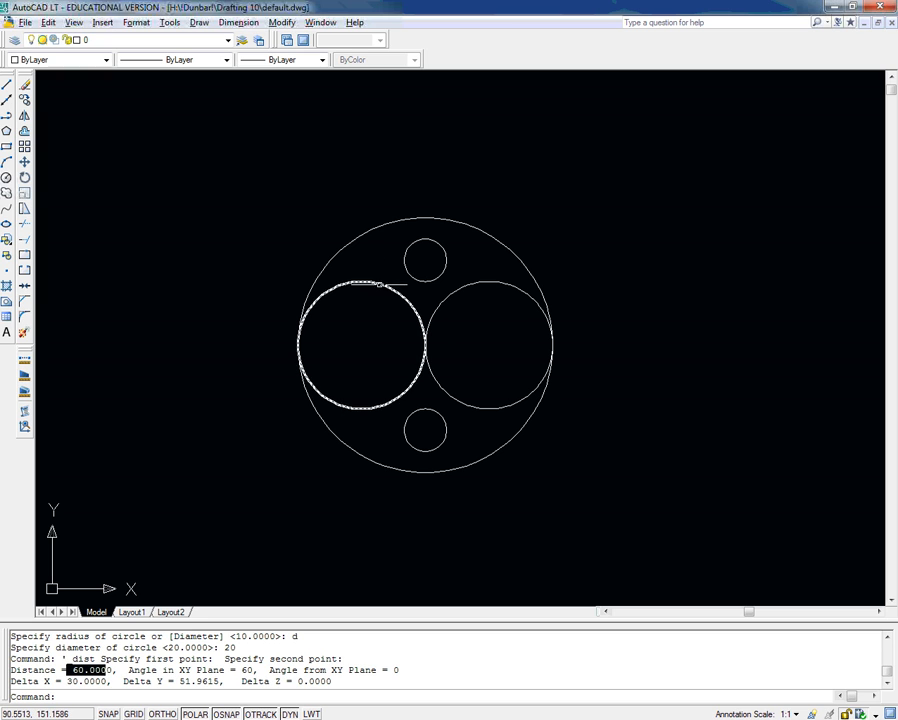
pyautogui.click(406, 300)
pyautogui.press('Escape')
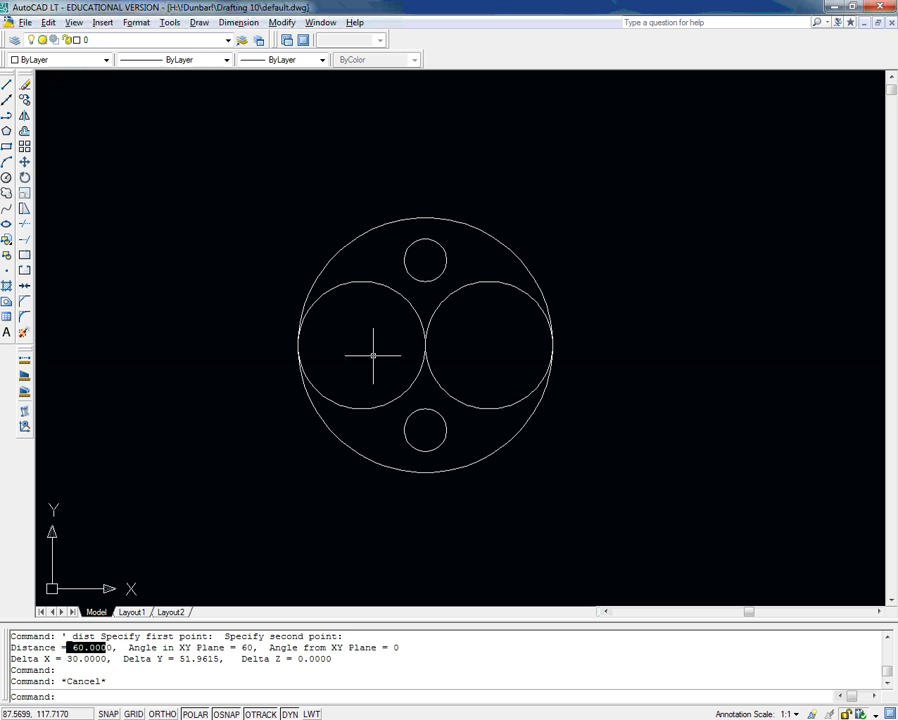
# Step: Measure the distance from the centre of the left inner circle to its edge
pyautogui.press('Return')
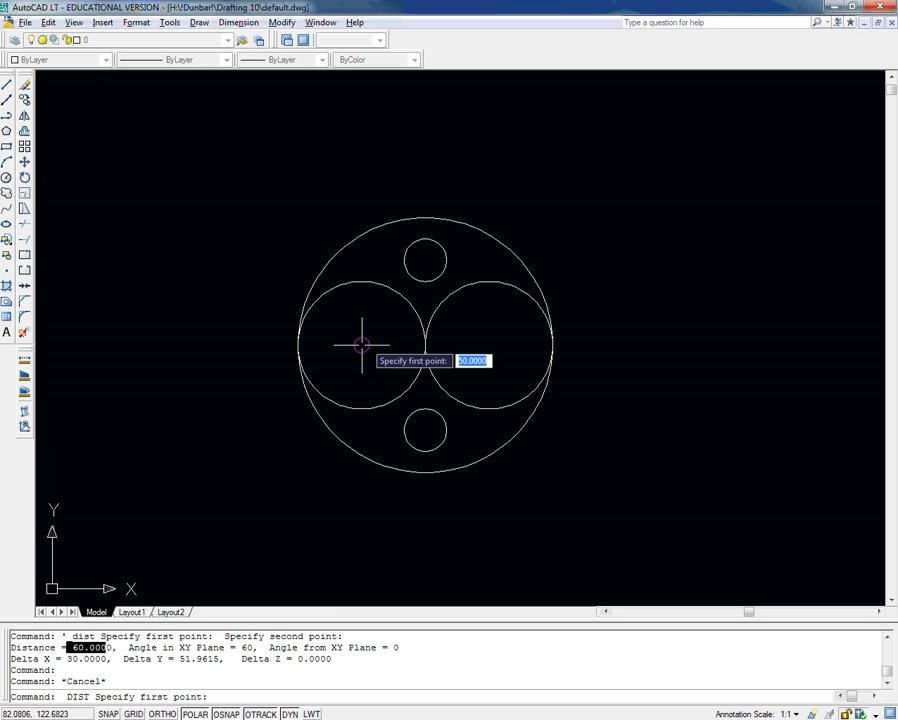
pyautogui.click(361, 345)
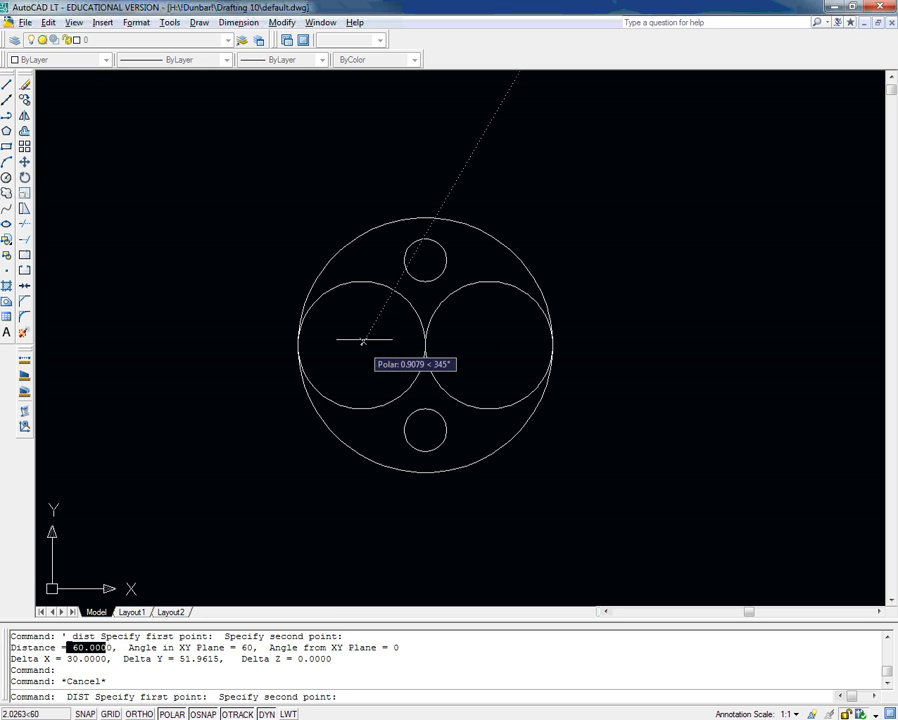
pyautogui.click(344, 284)
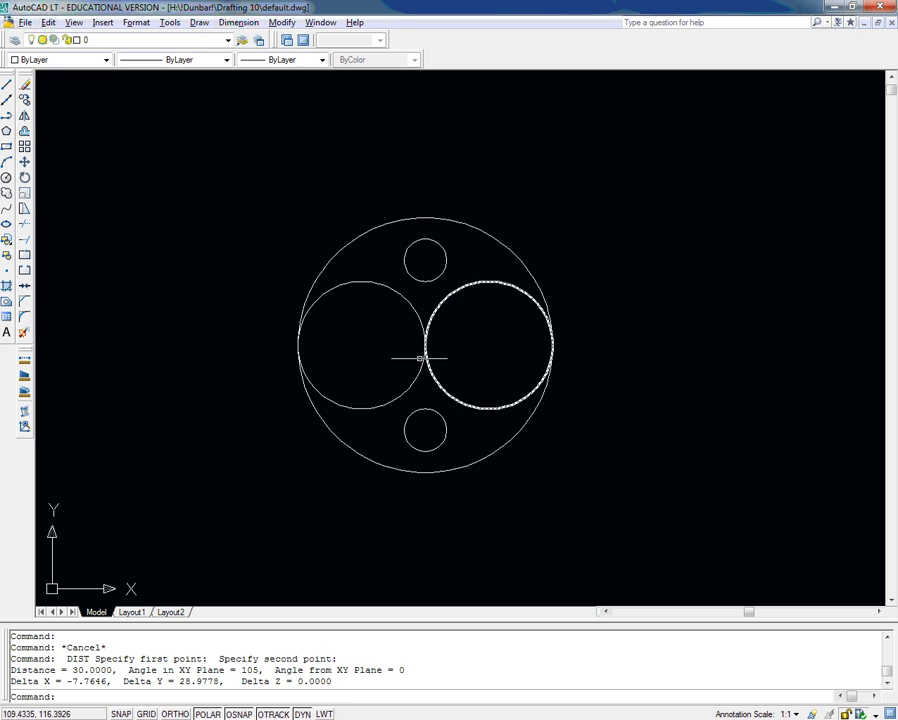
pyautogui.moveTo(113, 670); pyautogui.dragTo(85, 670)
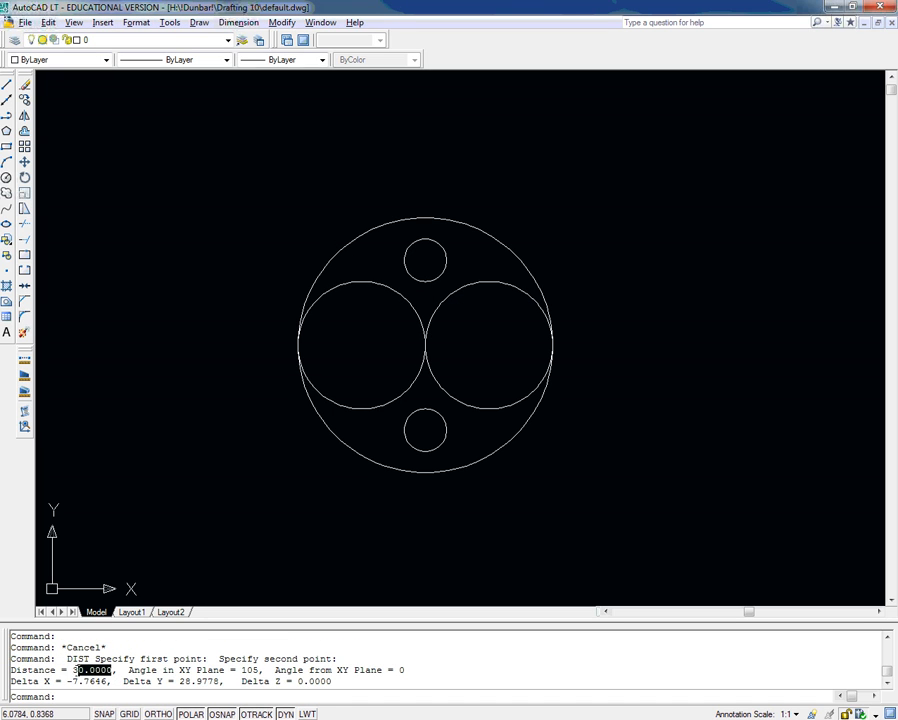
# Step: Measure the distance from the upper small hole's centre to its edge, and restart the distance measurement
pyautogui.press('Return')
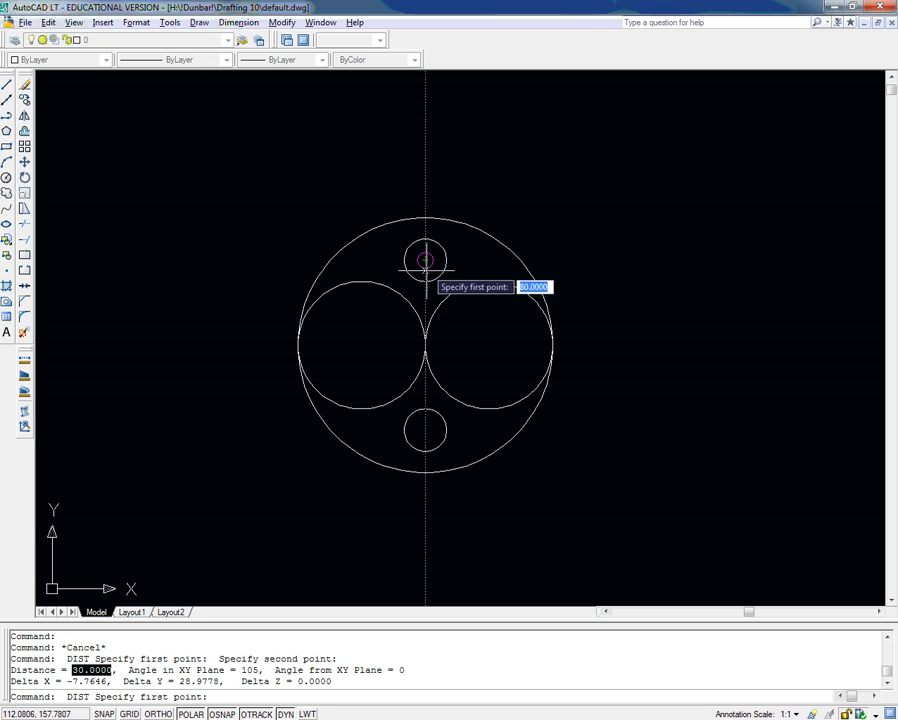
pyautogui.click(425, 260)
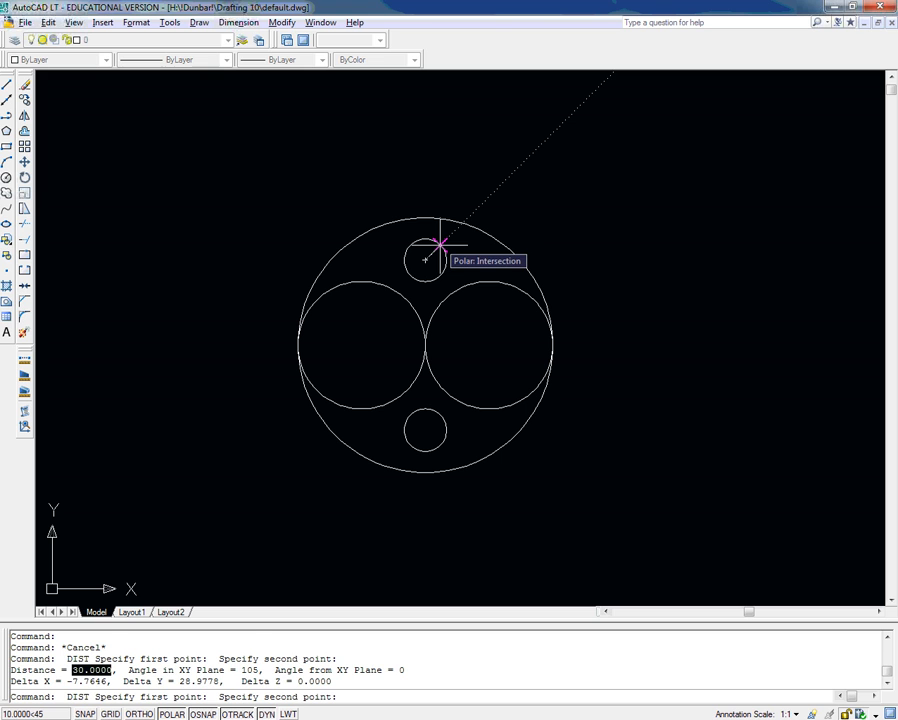
pyautogui.click(440, 243)
pyautogui.press('Return')
pyautogui.press('Escape')
pyautogui.press('Return')
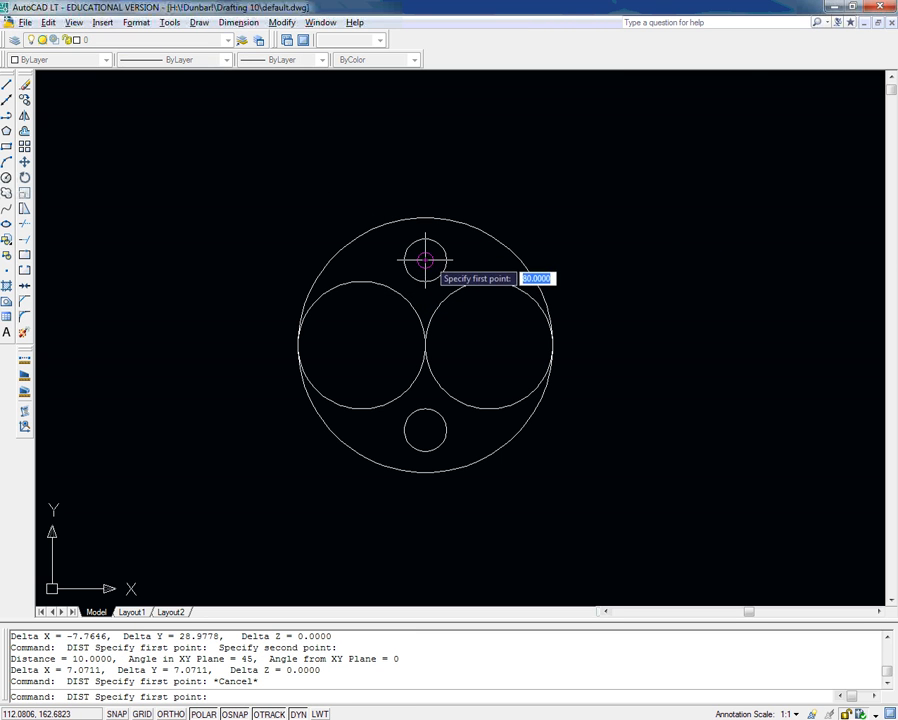